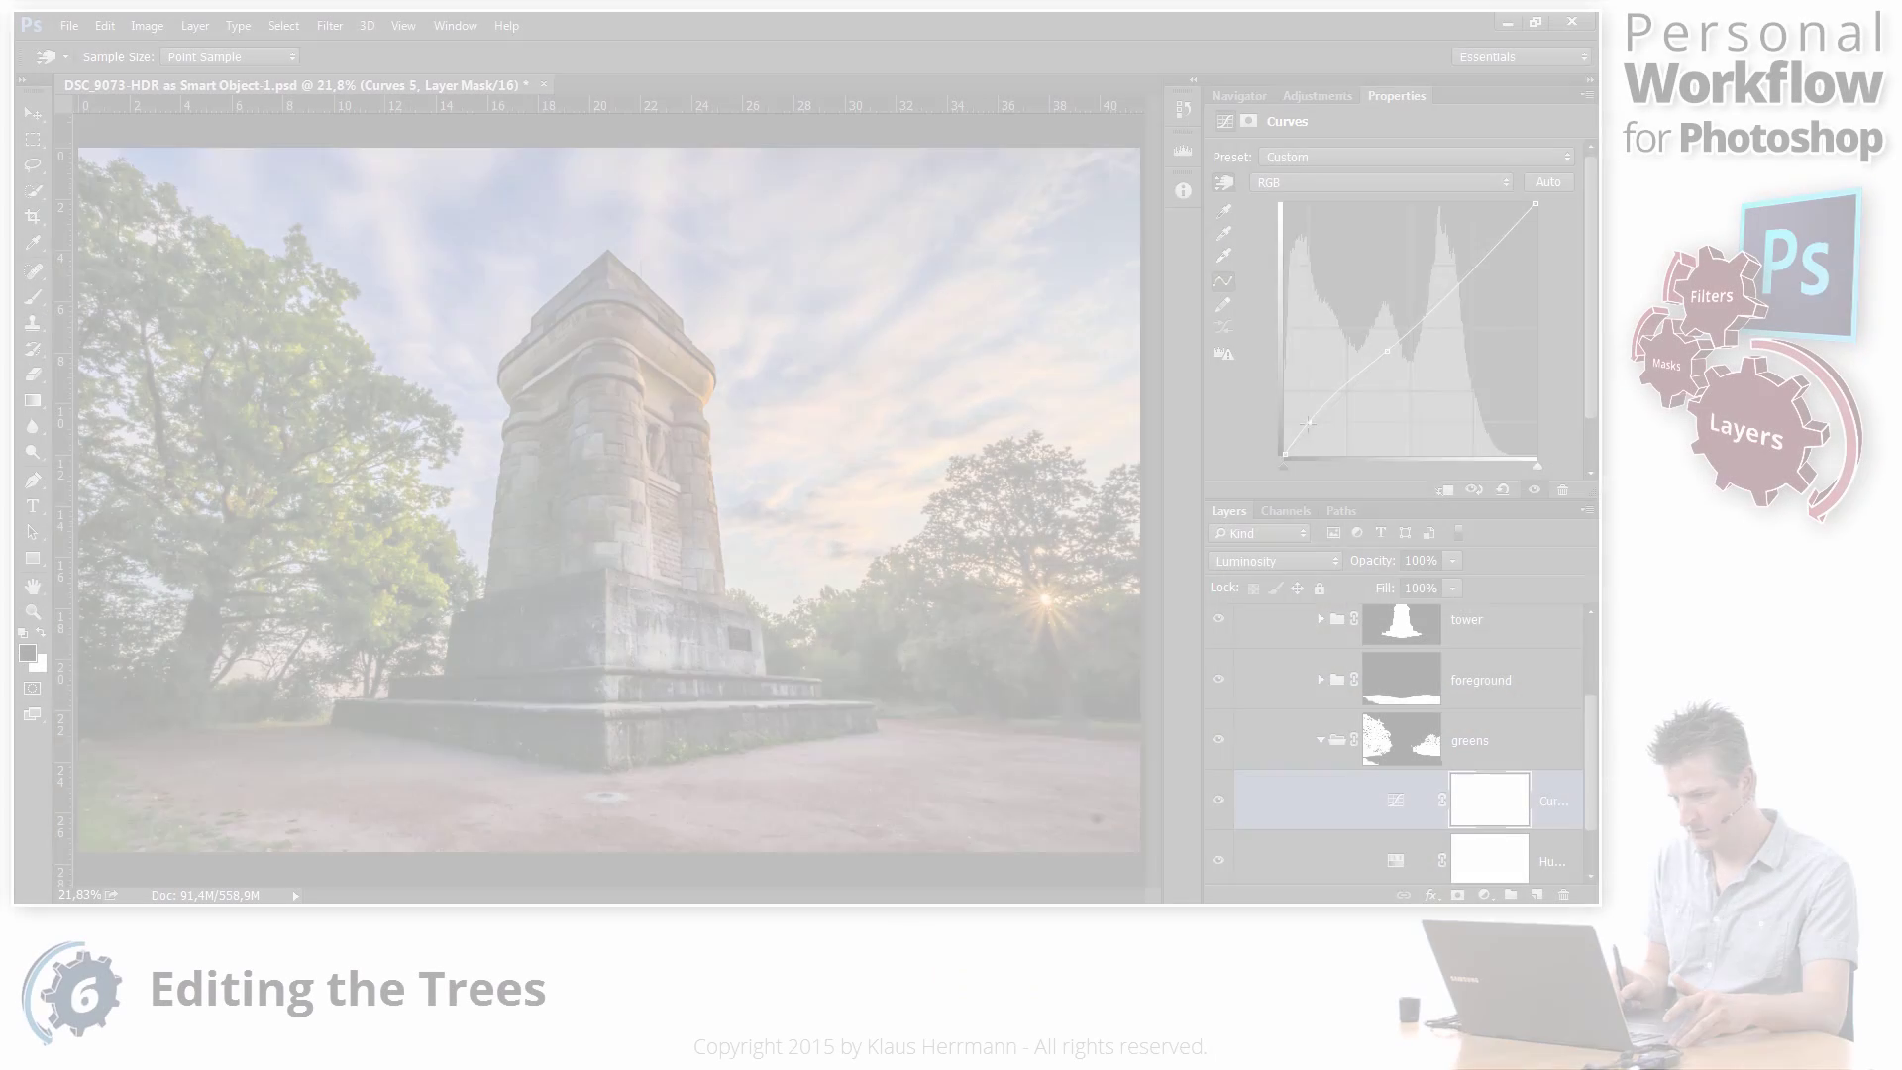
# Step: Add a Photo Filter adjustment layer inside the greens group
pyautogui.scroll(-2, 1586, 763)
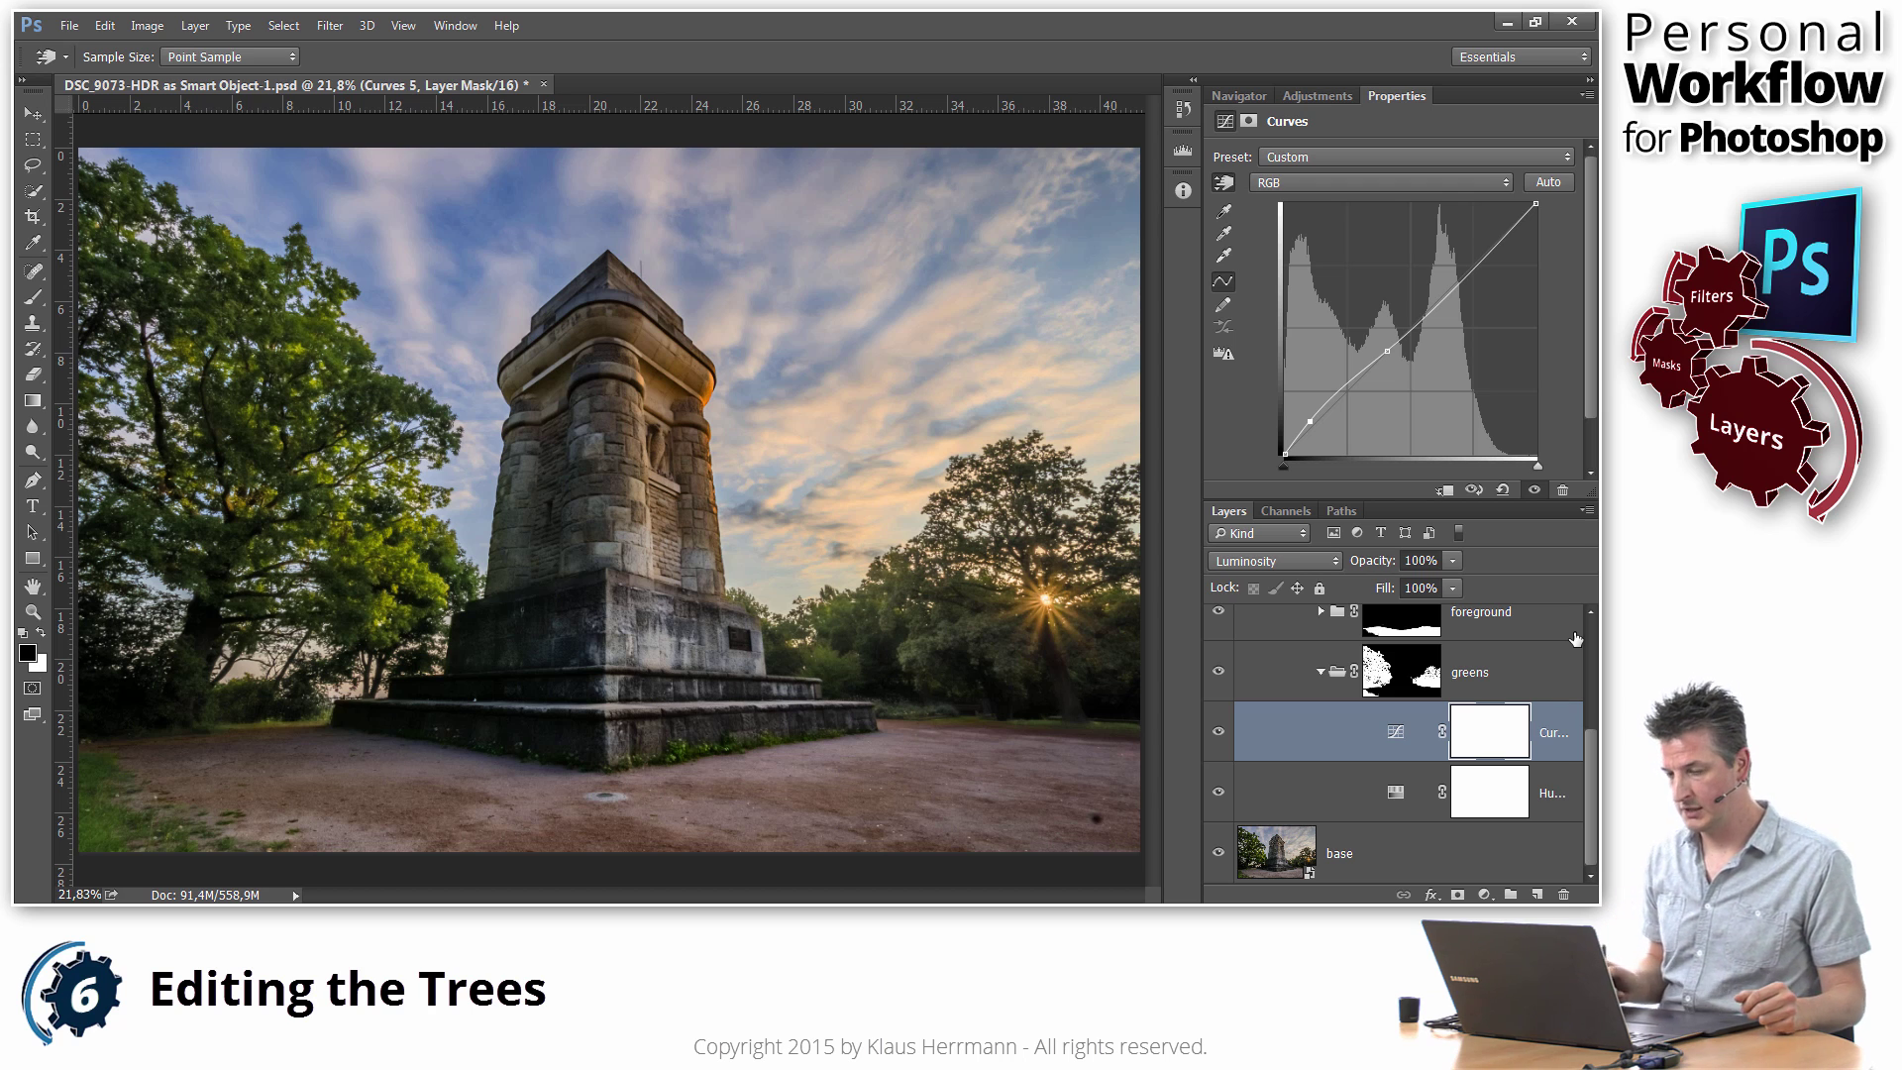
pyautogui.click(1395, 733)
pyautogui.press('b')
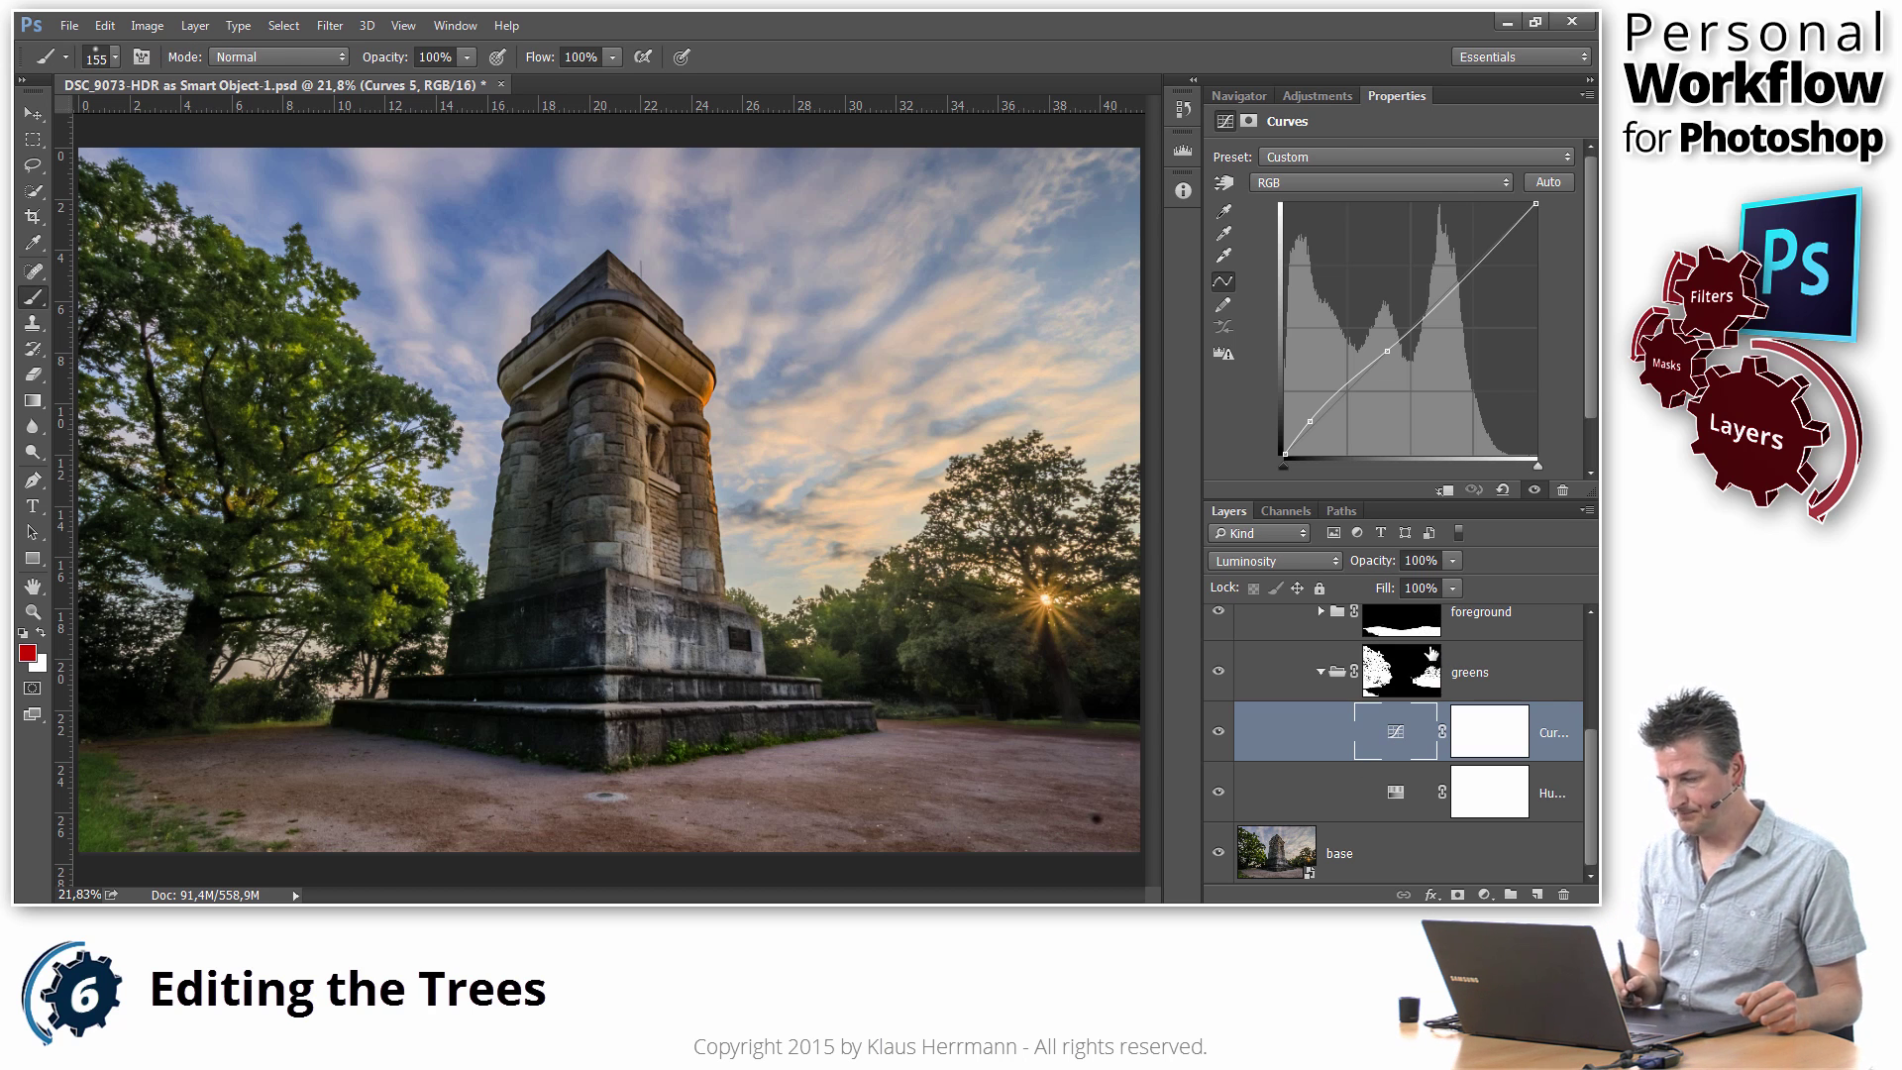
pyautogui.click(1321, 96)
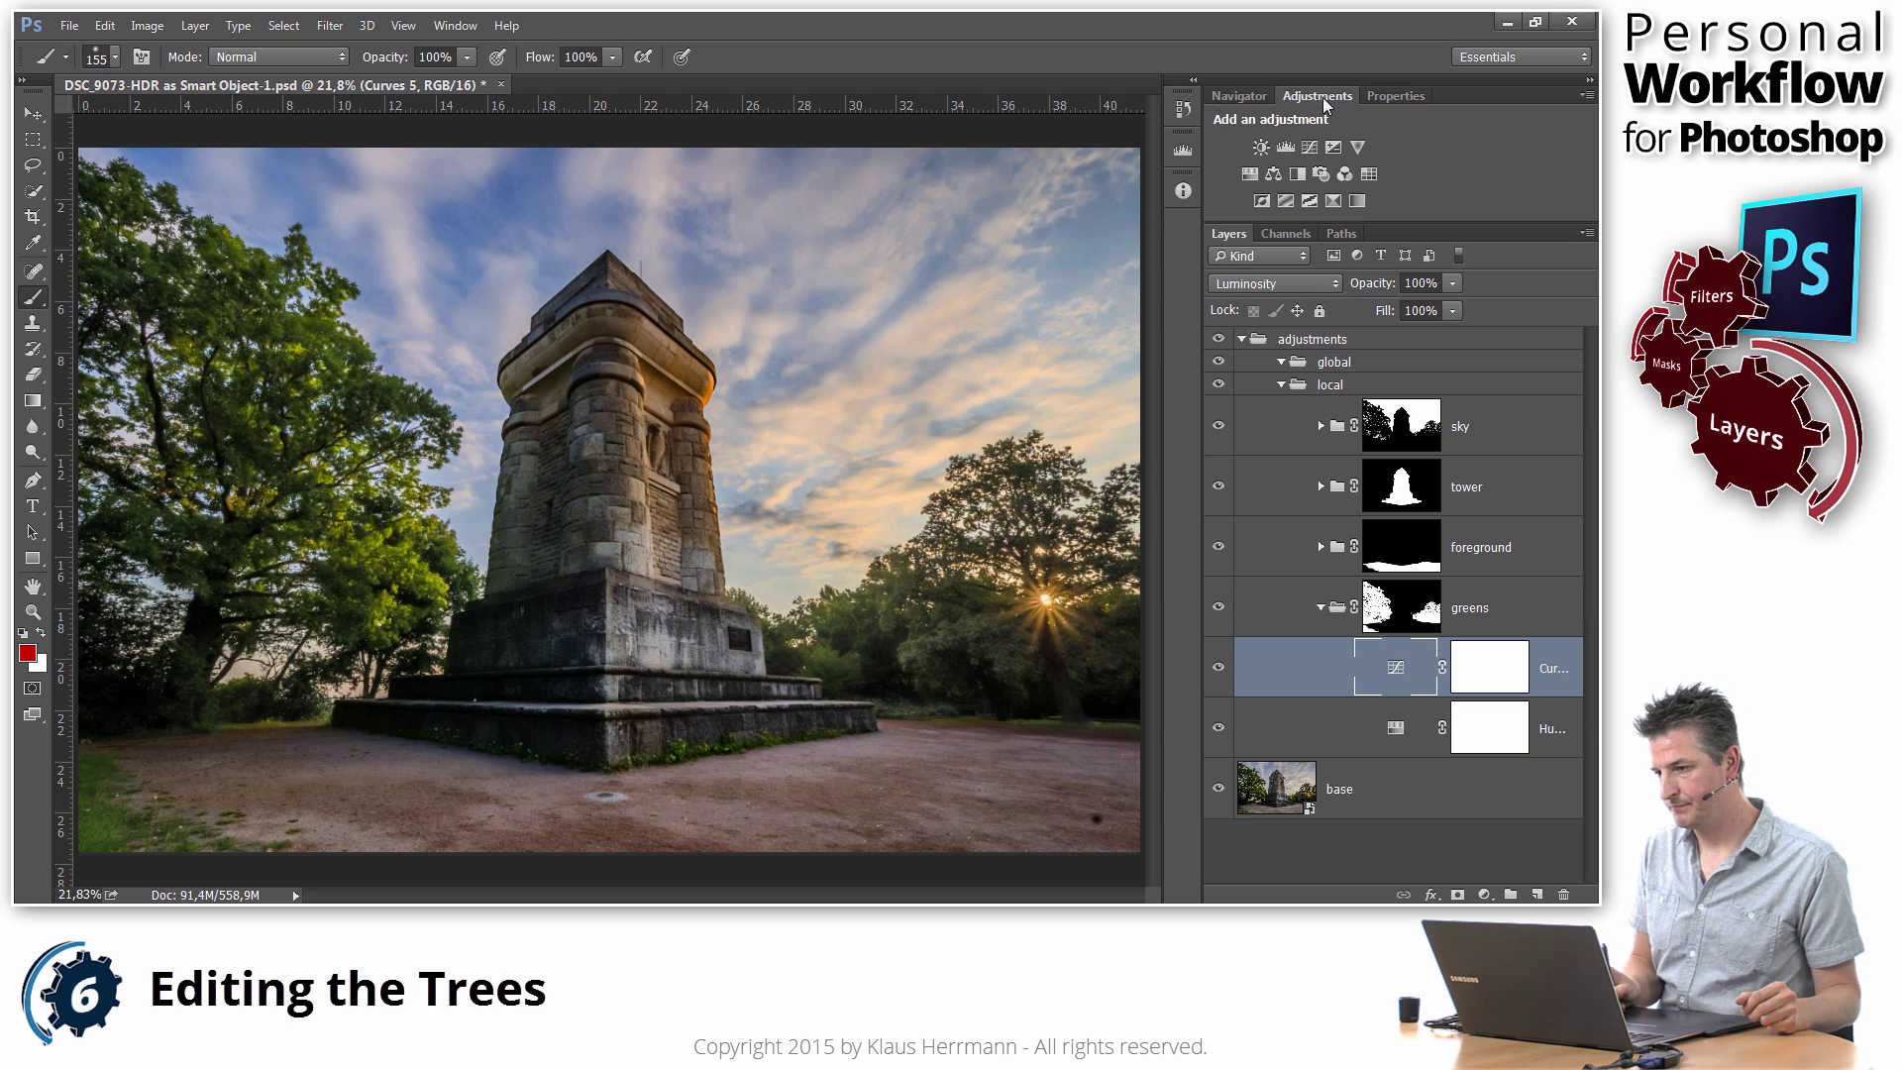
pyautogui.click(1322, 174)
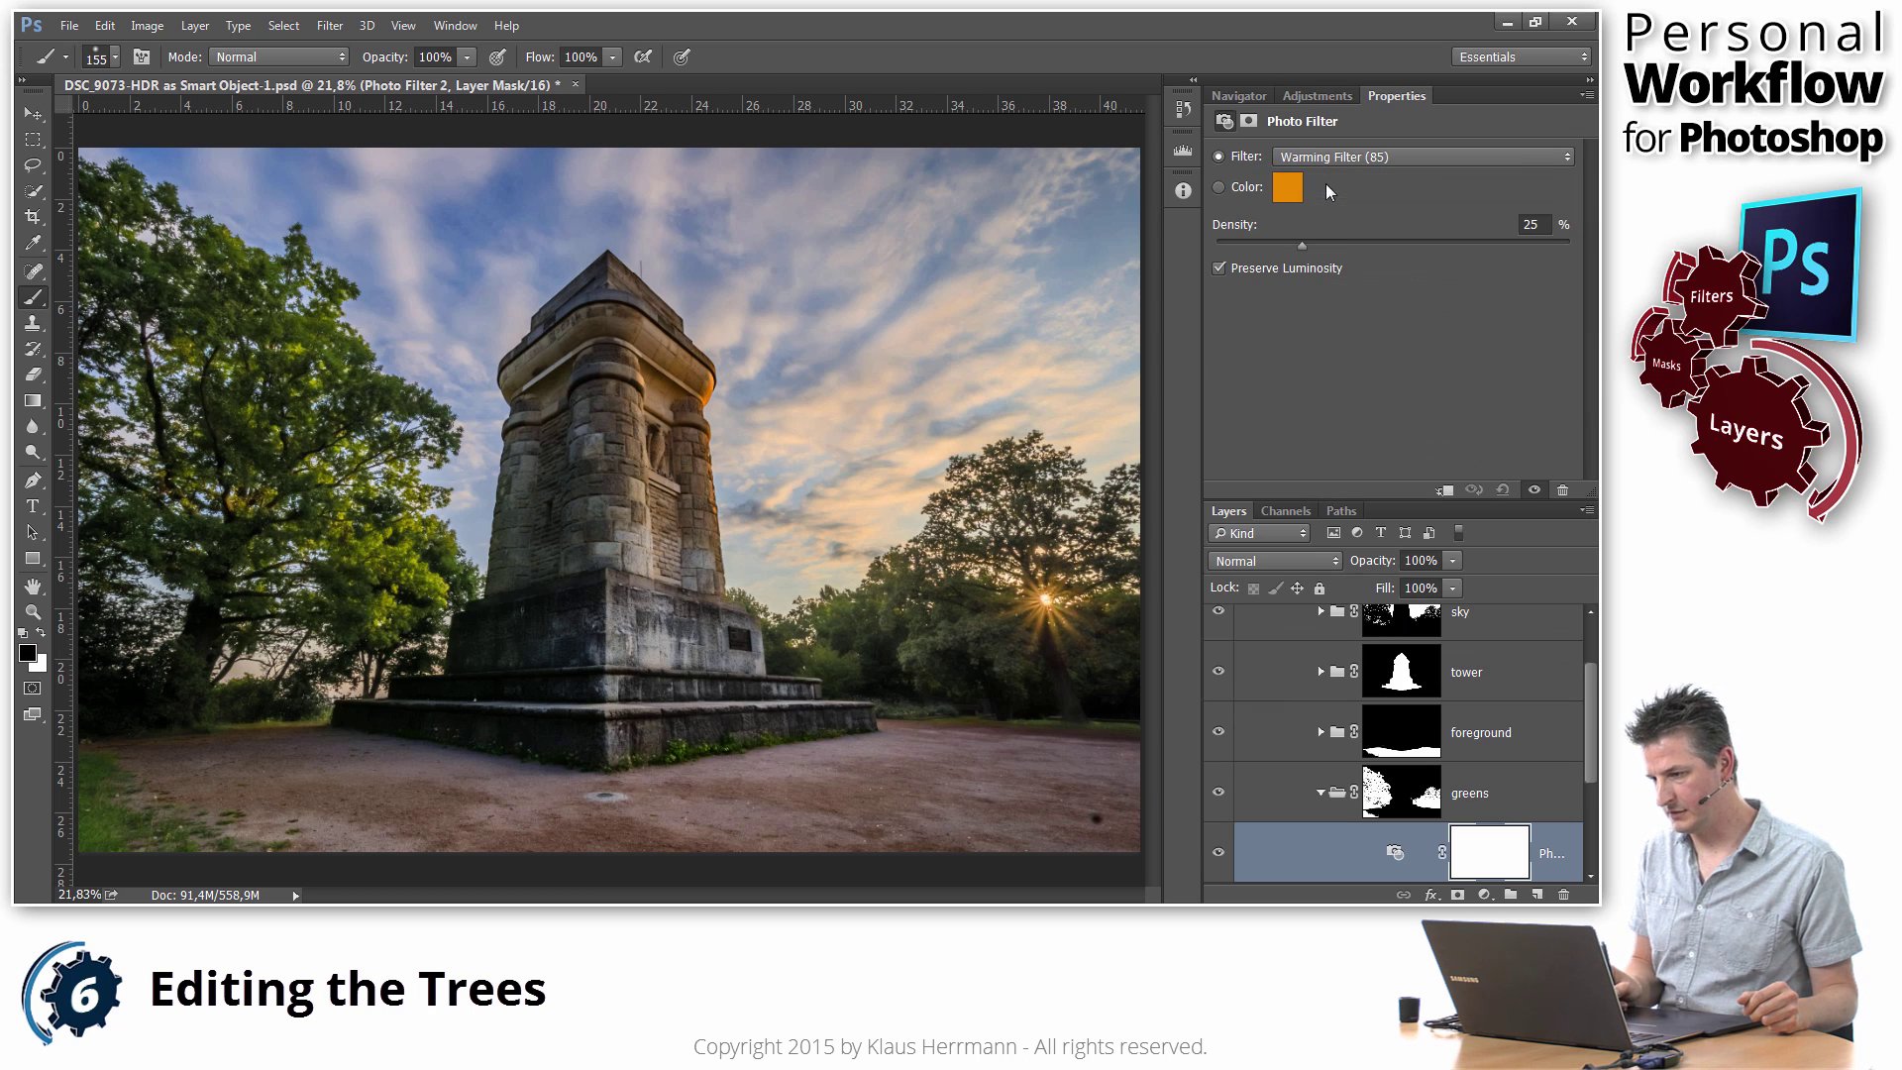
# Step: Replace Photo Filter 2's own mask with a copy of the greens group's tree mask
pyautogui.moveTo(1592, 736); pyautogui.dragTo(1563, 897)
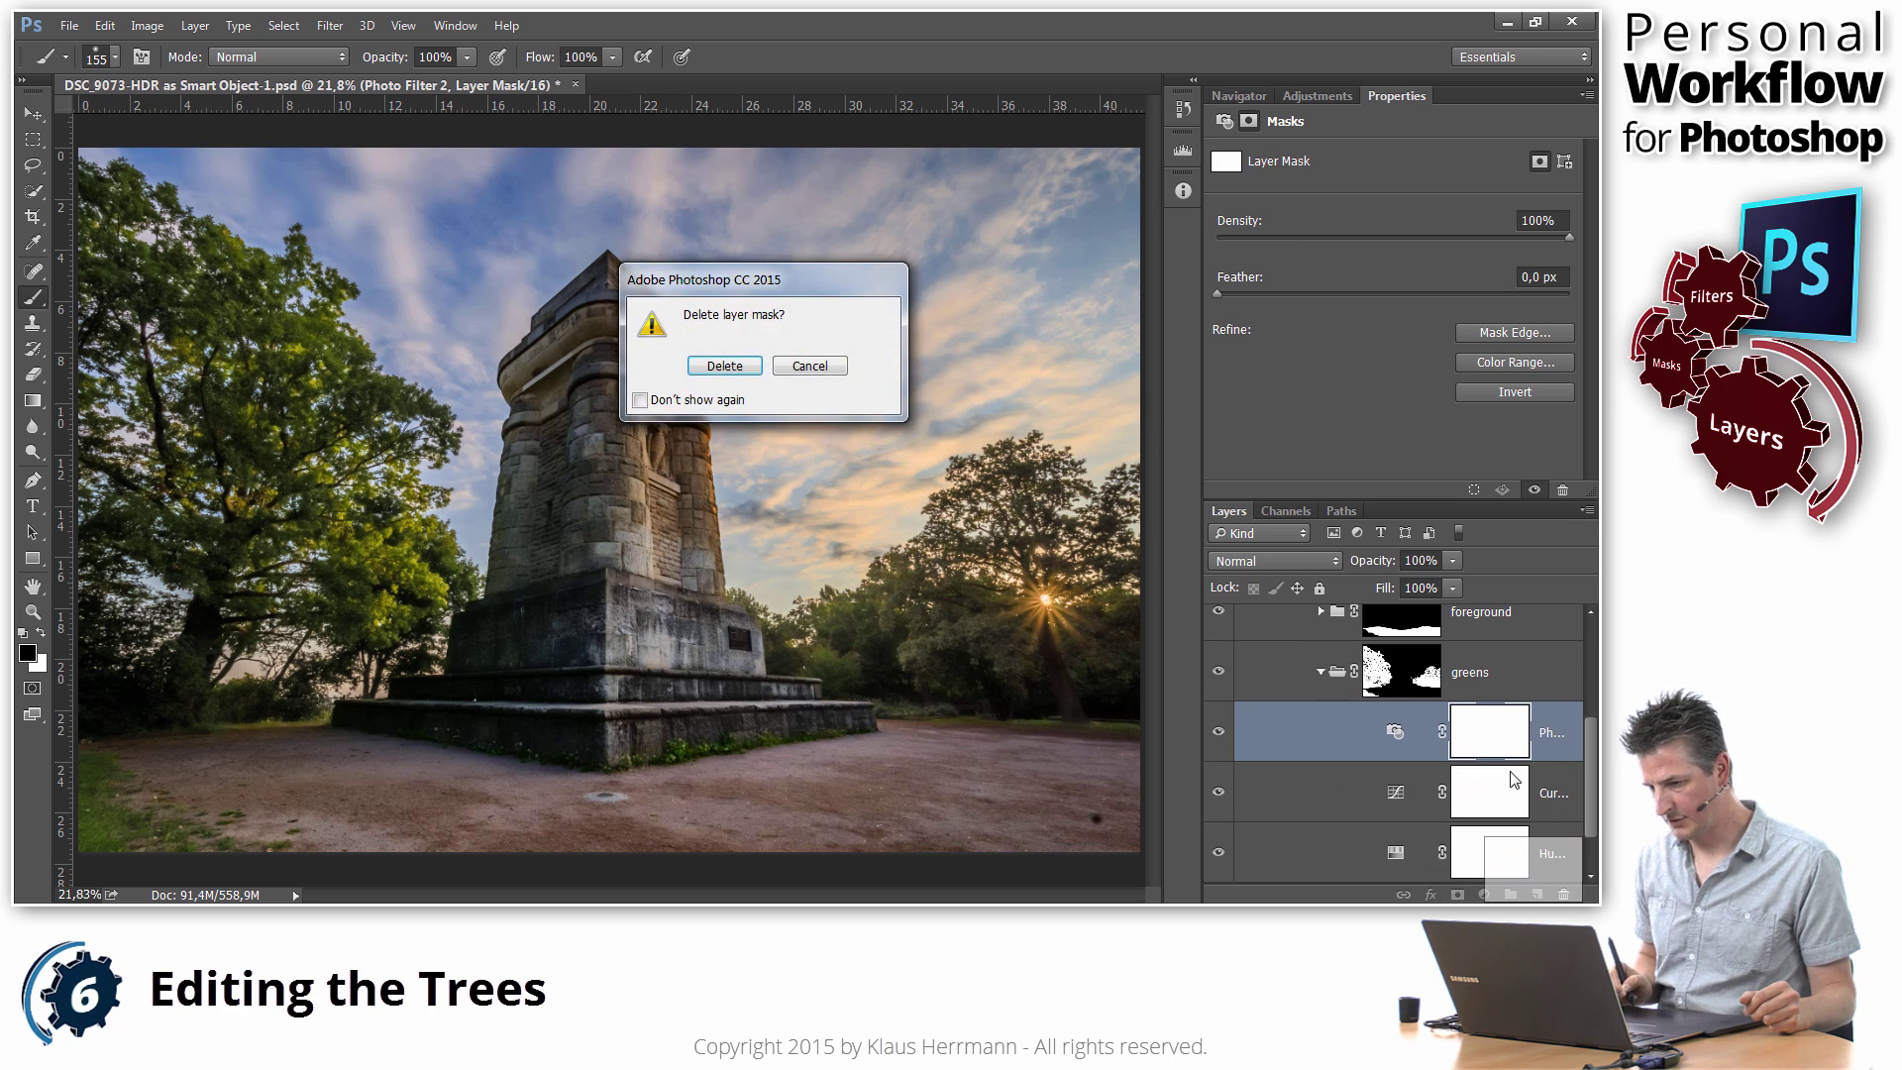
pyautogui.click(725, 367)
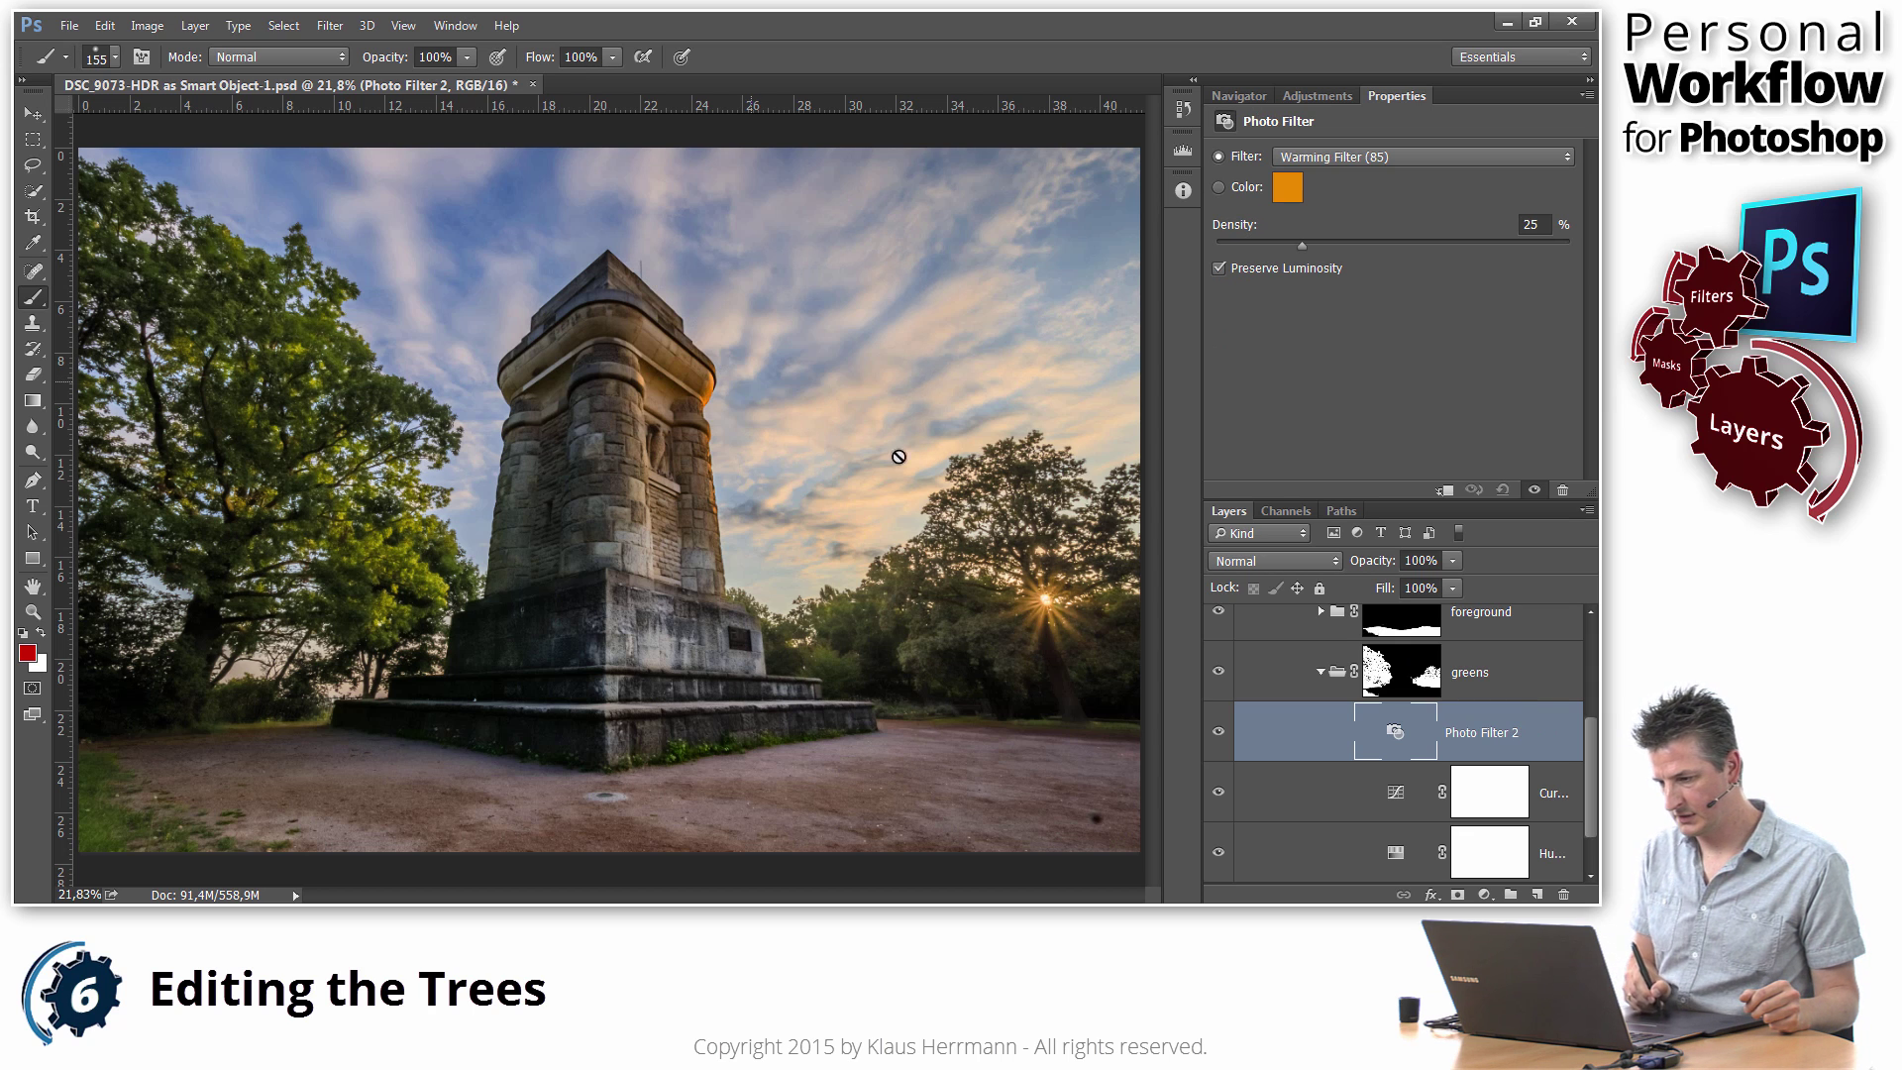
pyautogui.click(1420, 679)
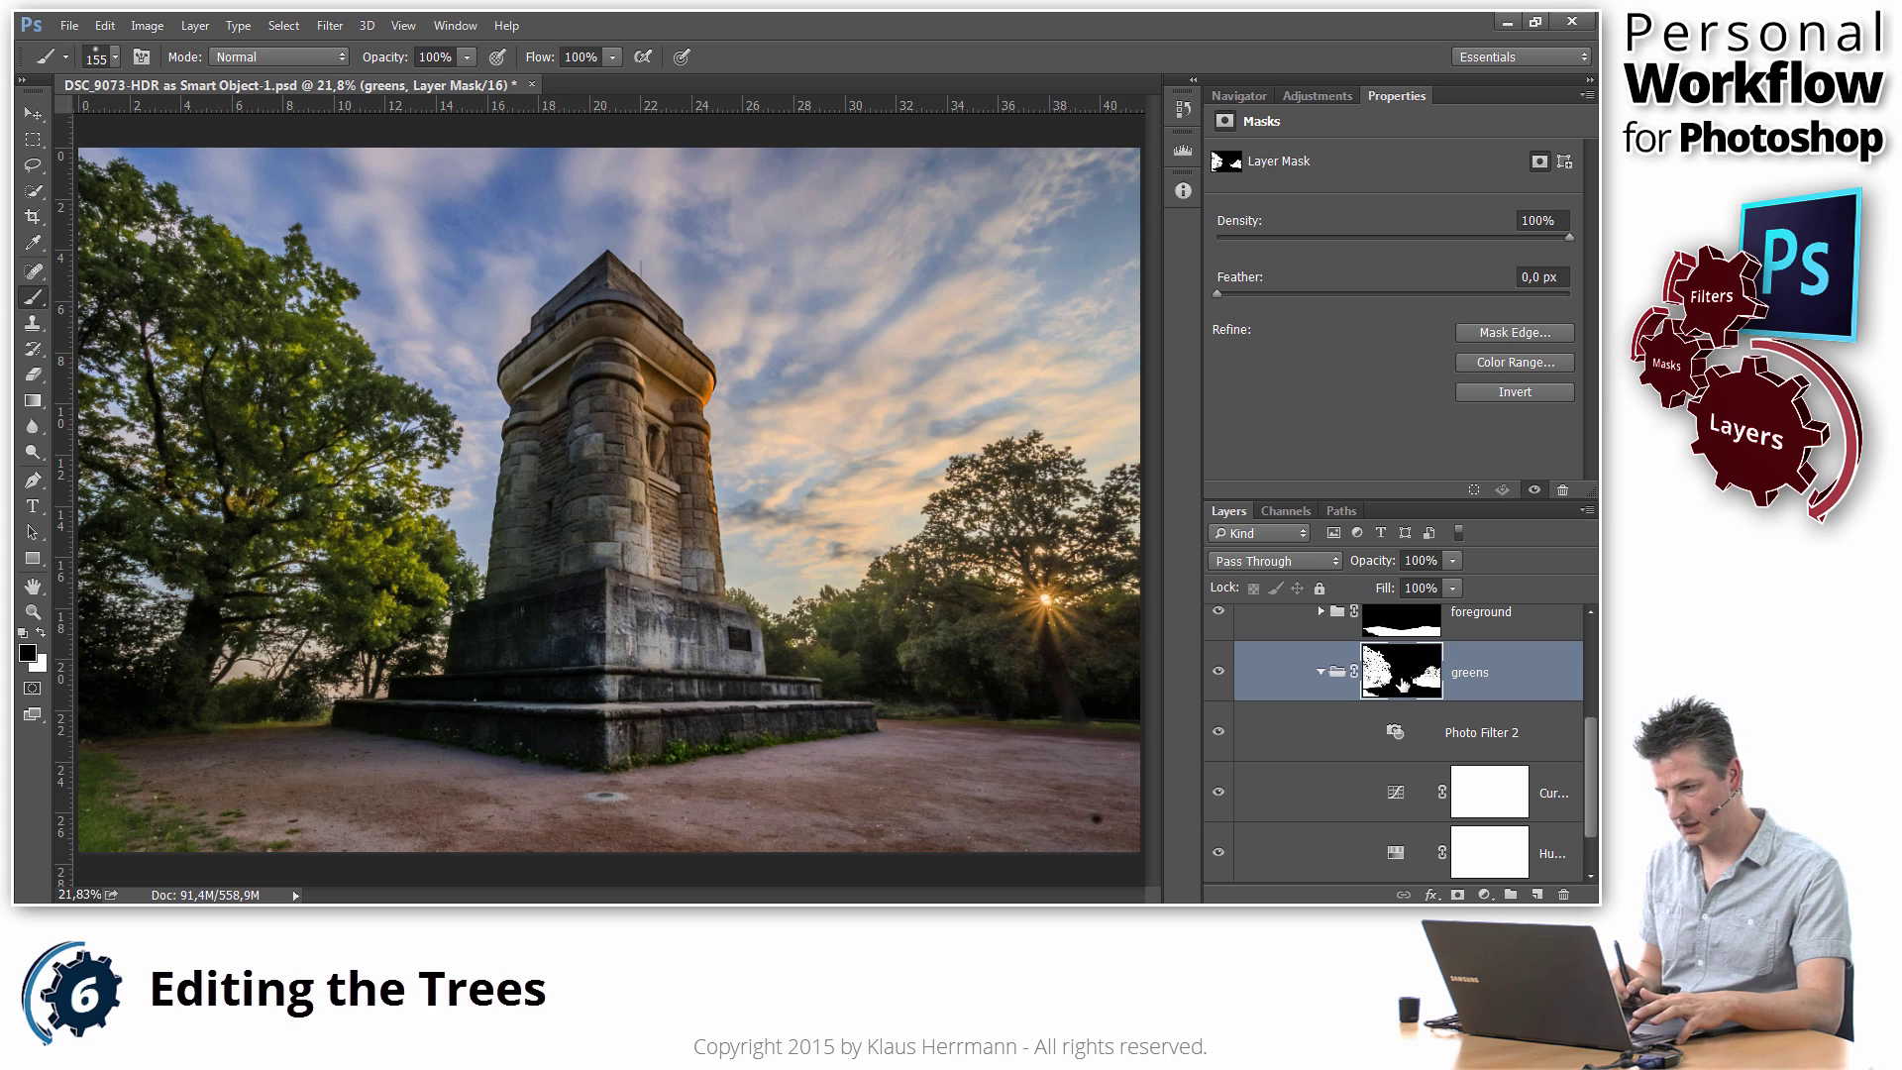
pyautogui.moveTo(1404, 677); pyautogui.dragTo(1482, 743)
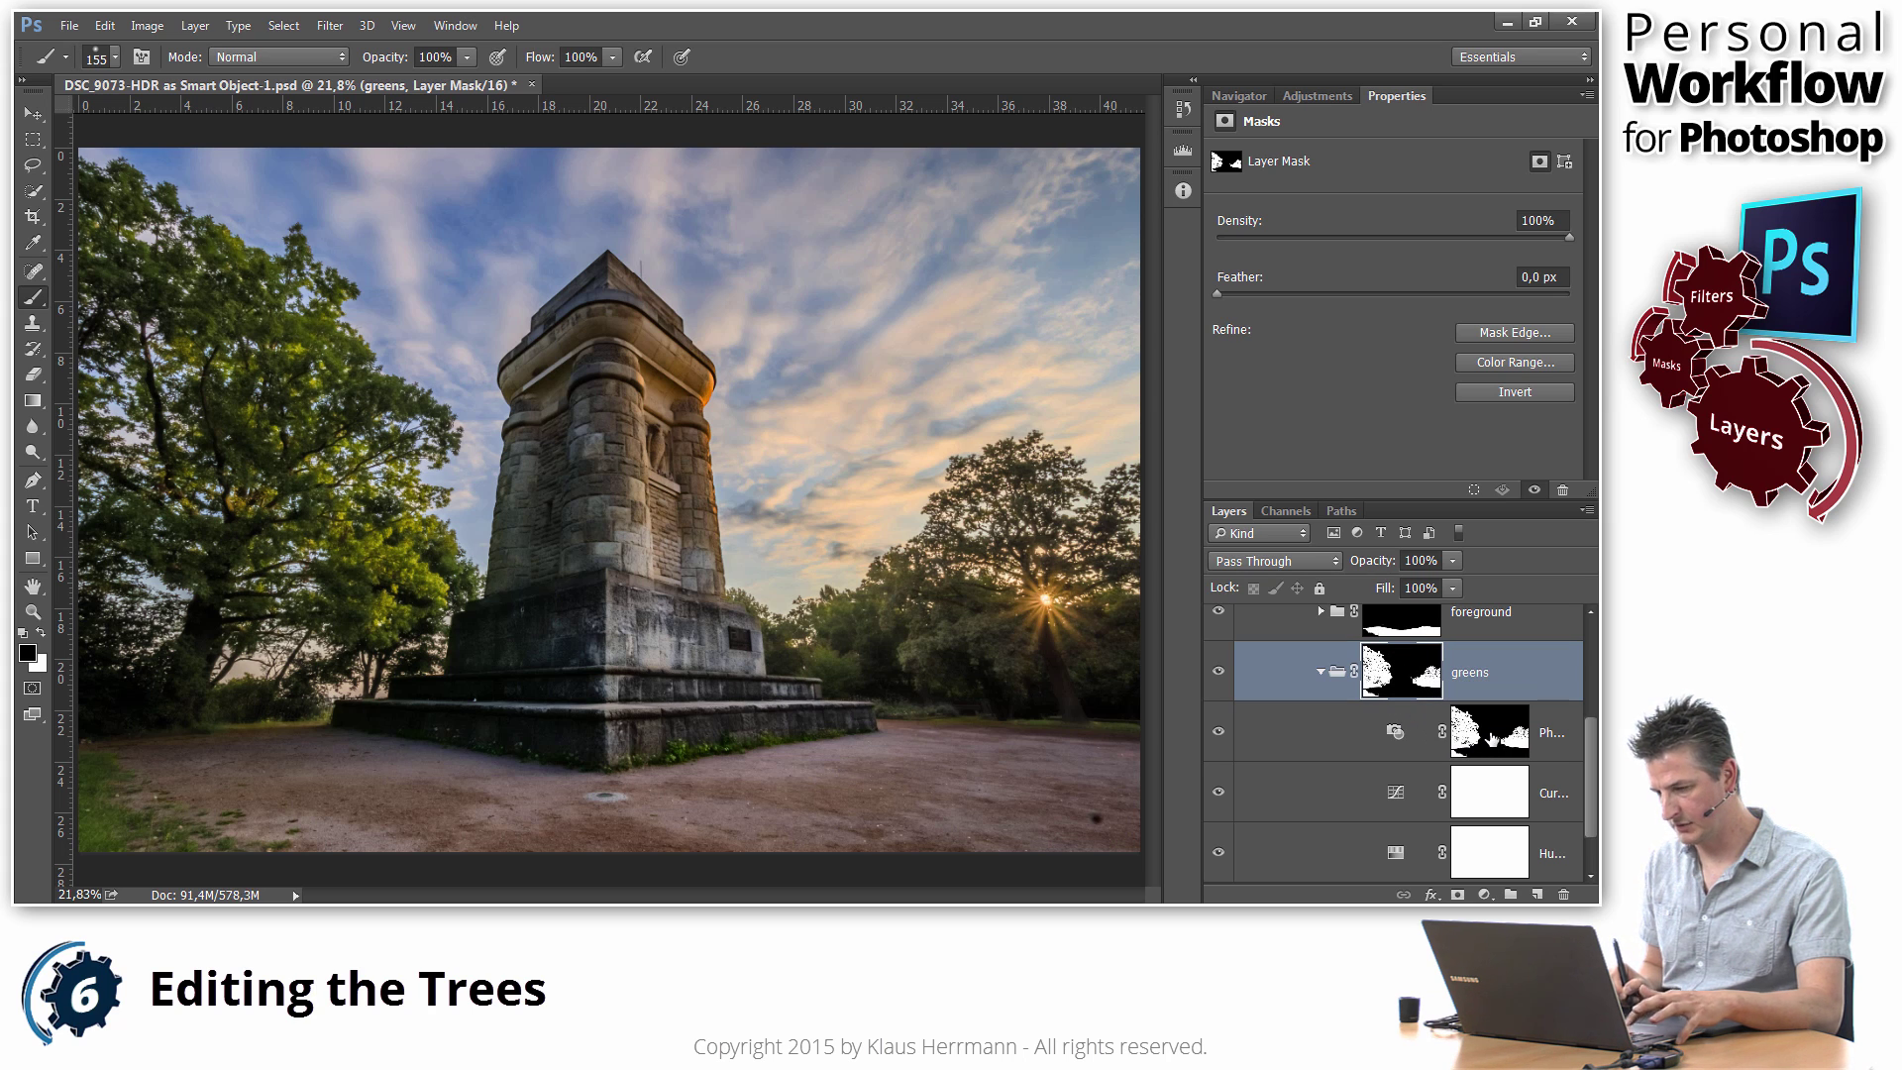
pyautogui.click(1492, 739)
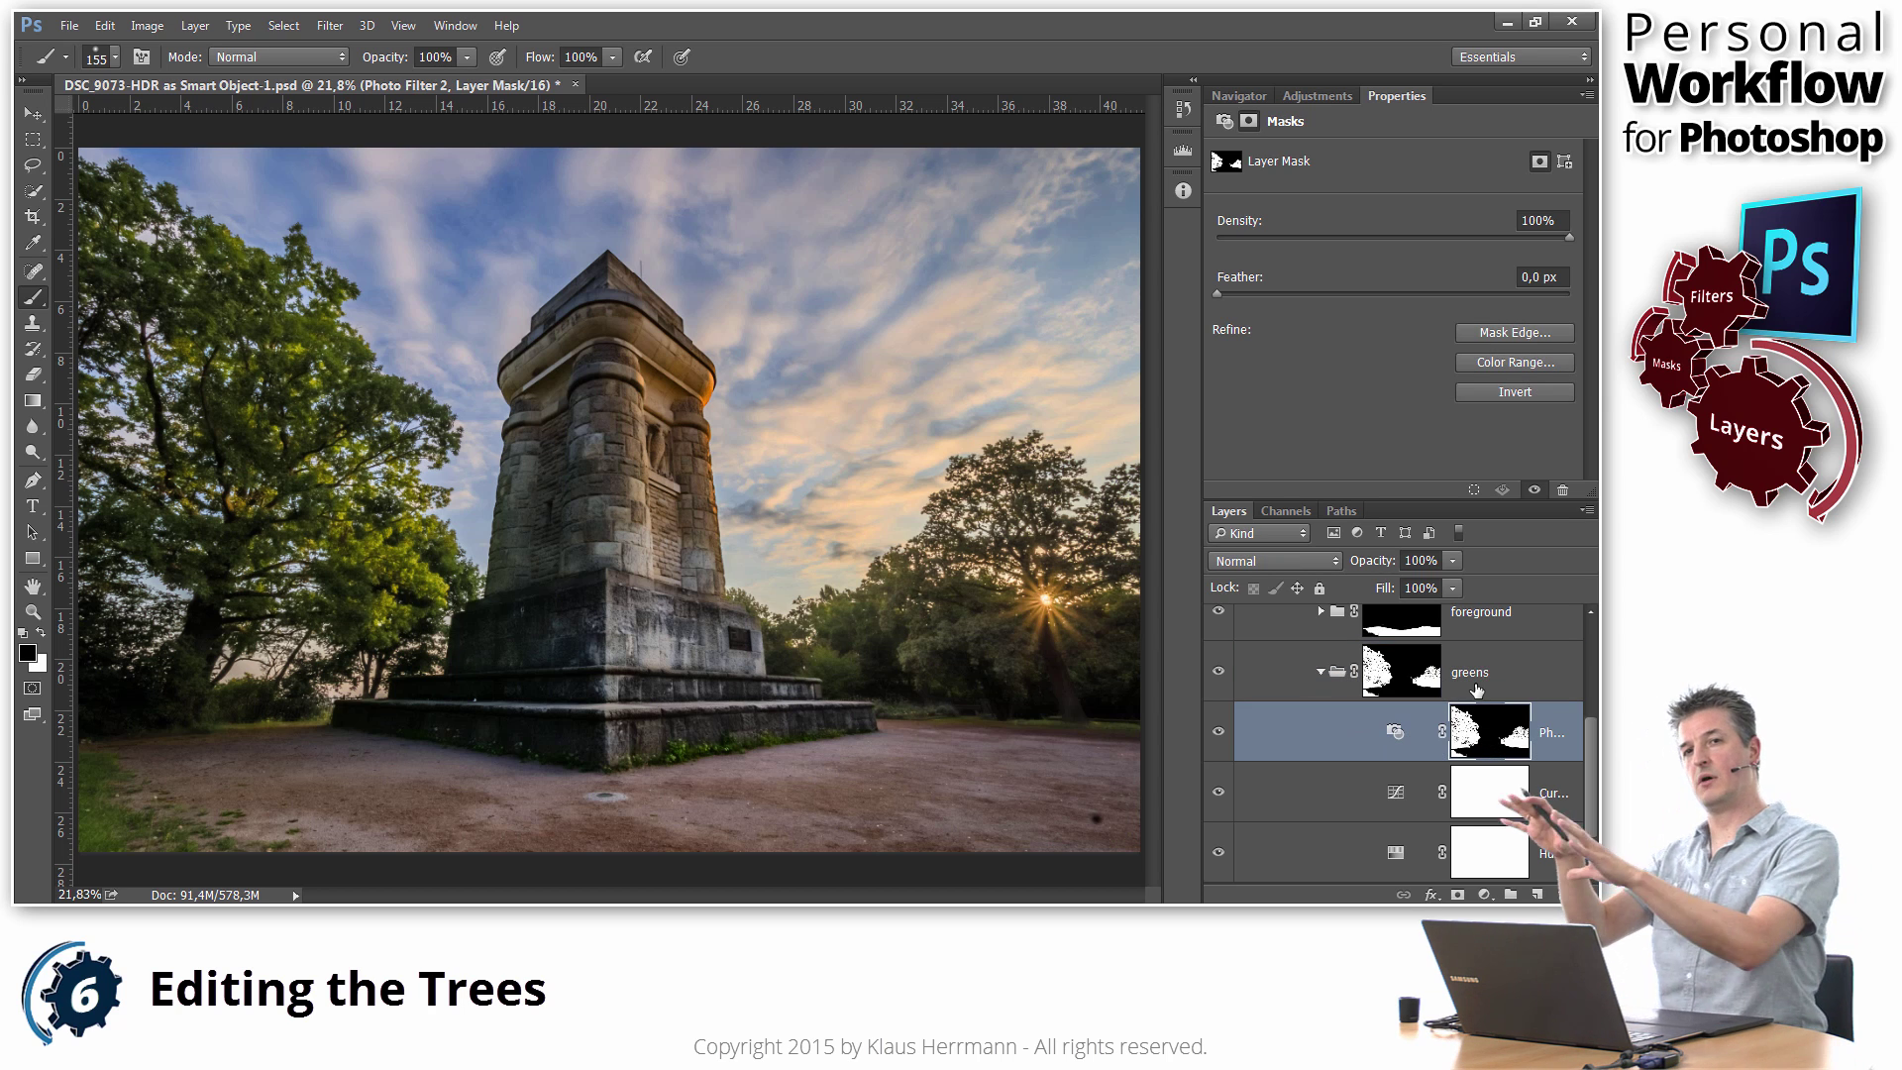
# Step: Display the Photo Filter mask and pick a standard brush of about 554 px
pyautogui.keyDown('alt'); pyautogui.click(1493, 741); pyautogui.keyUp('alt')
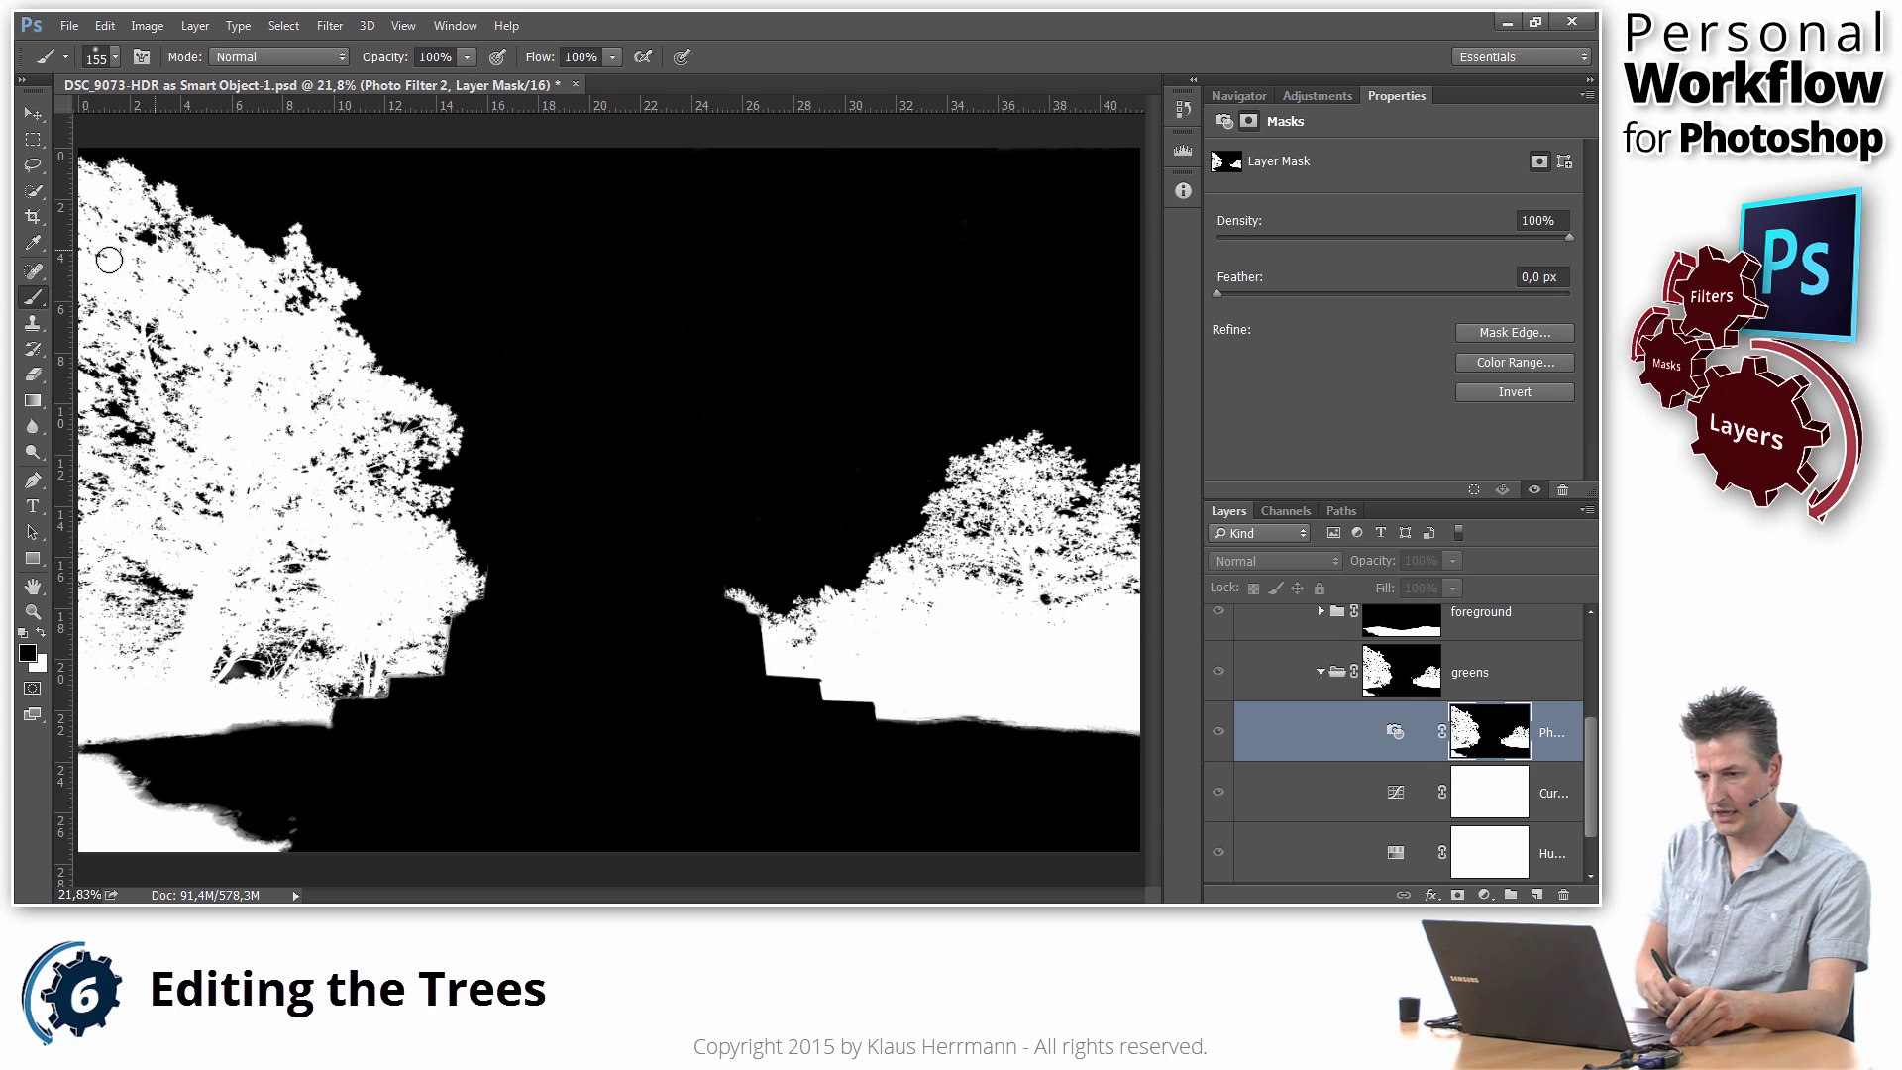
pyautogui.rightClick(40, 302)
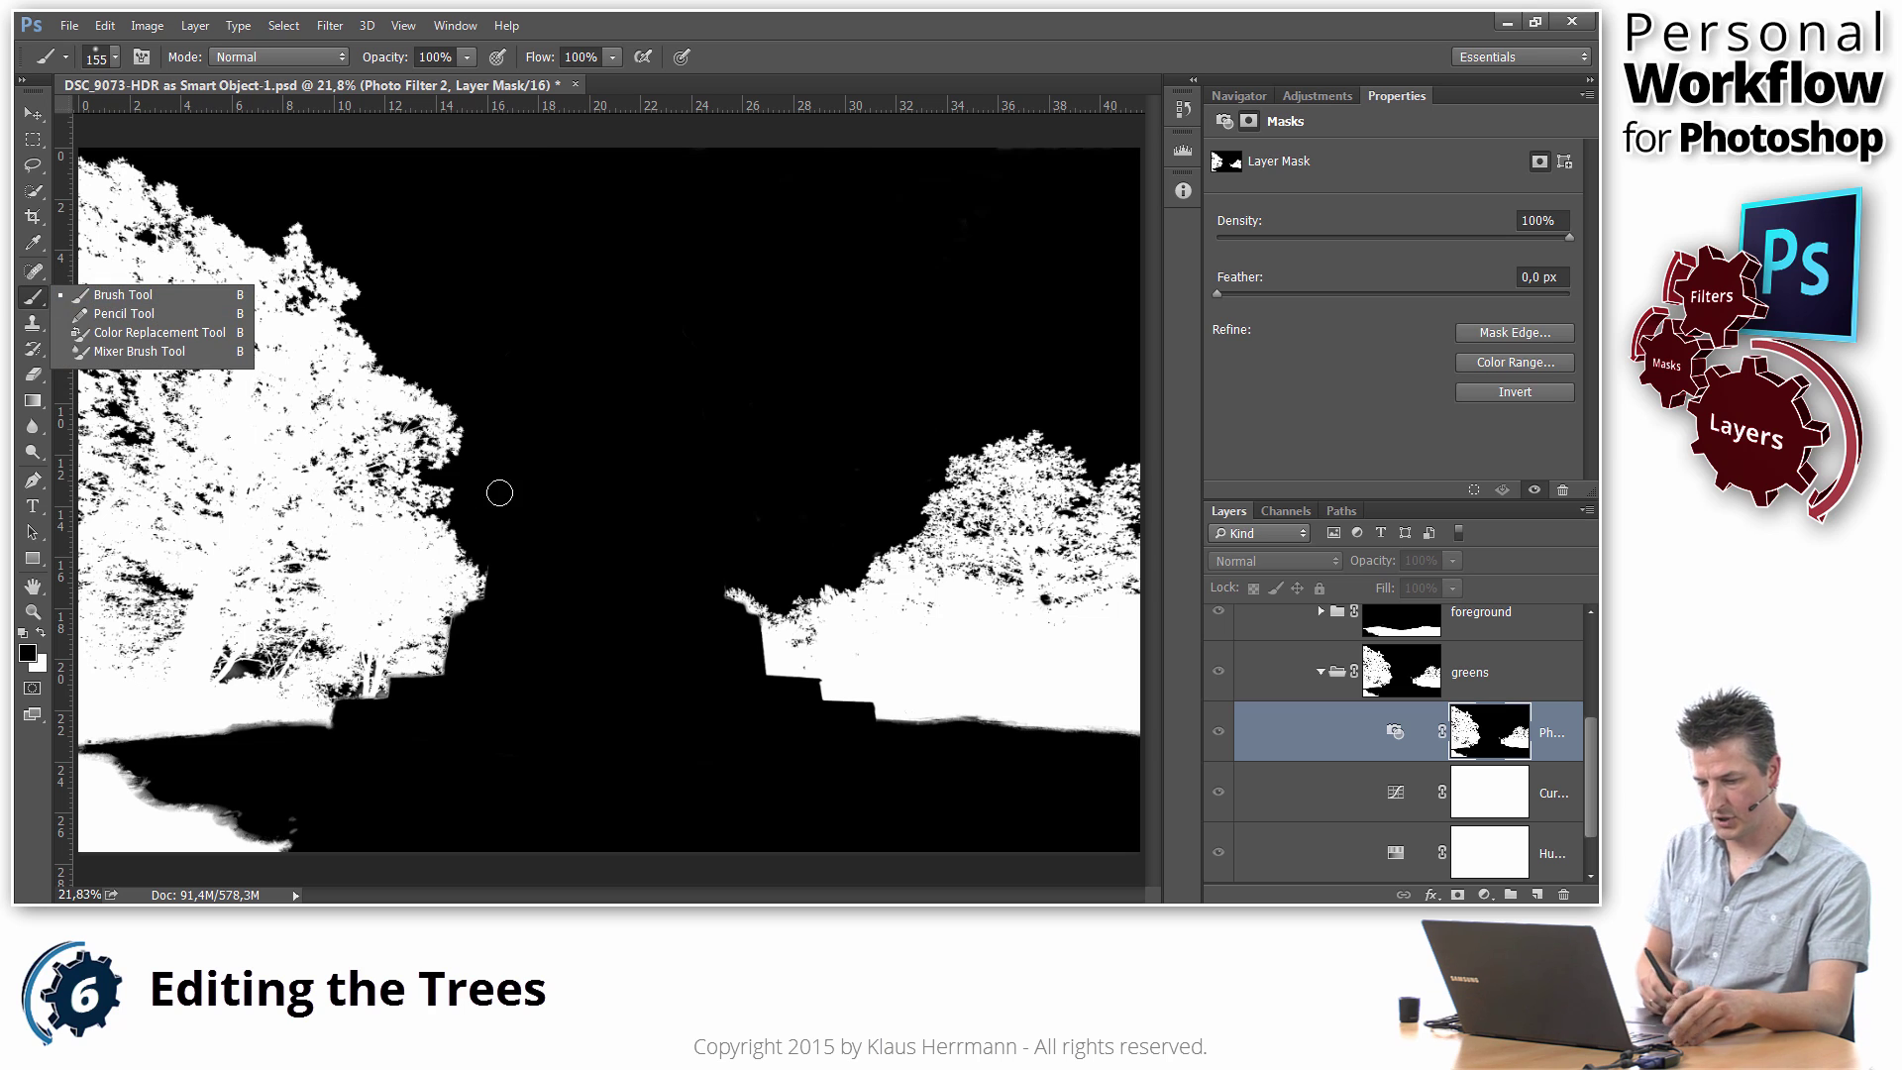
pyautogui.click(150, 294)
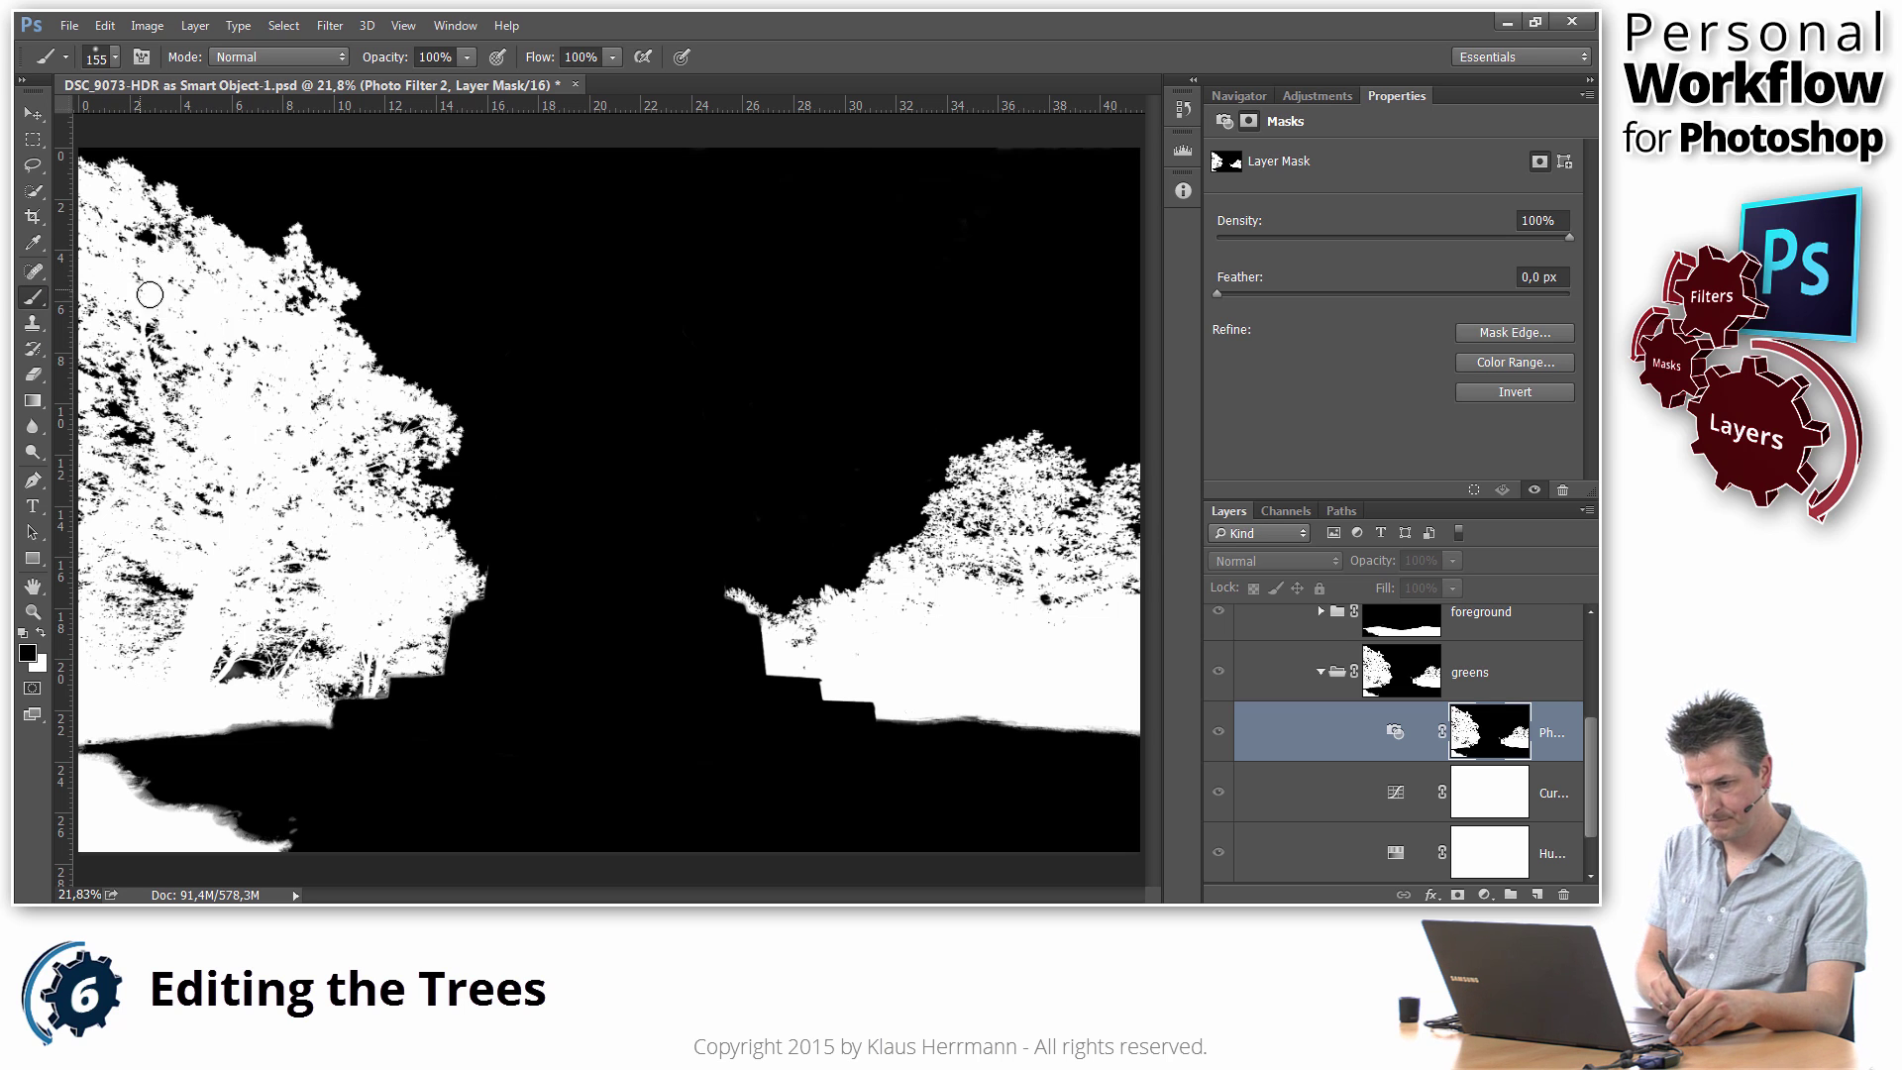
pyautogui.keyDown('alt'); pyautogui.rightClick(552, 555); pyautogui.keyUp('alt')
# Step: Paint black over the left tree and lower-left areas of the mask
pyautogui.moveTo(436, 584)
pyautogui.mouseDown()
pyautogui.moveTo(464, 464)
pyautogui.moveTo(446, 679)
pyautogui.moveTo(437, 374)
pyautogui.moveTo(475, 361)
pyautogui.mouseUp()
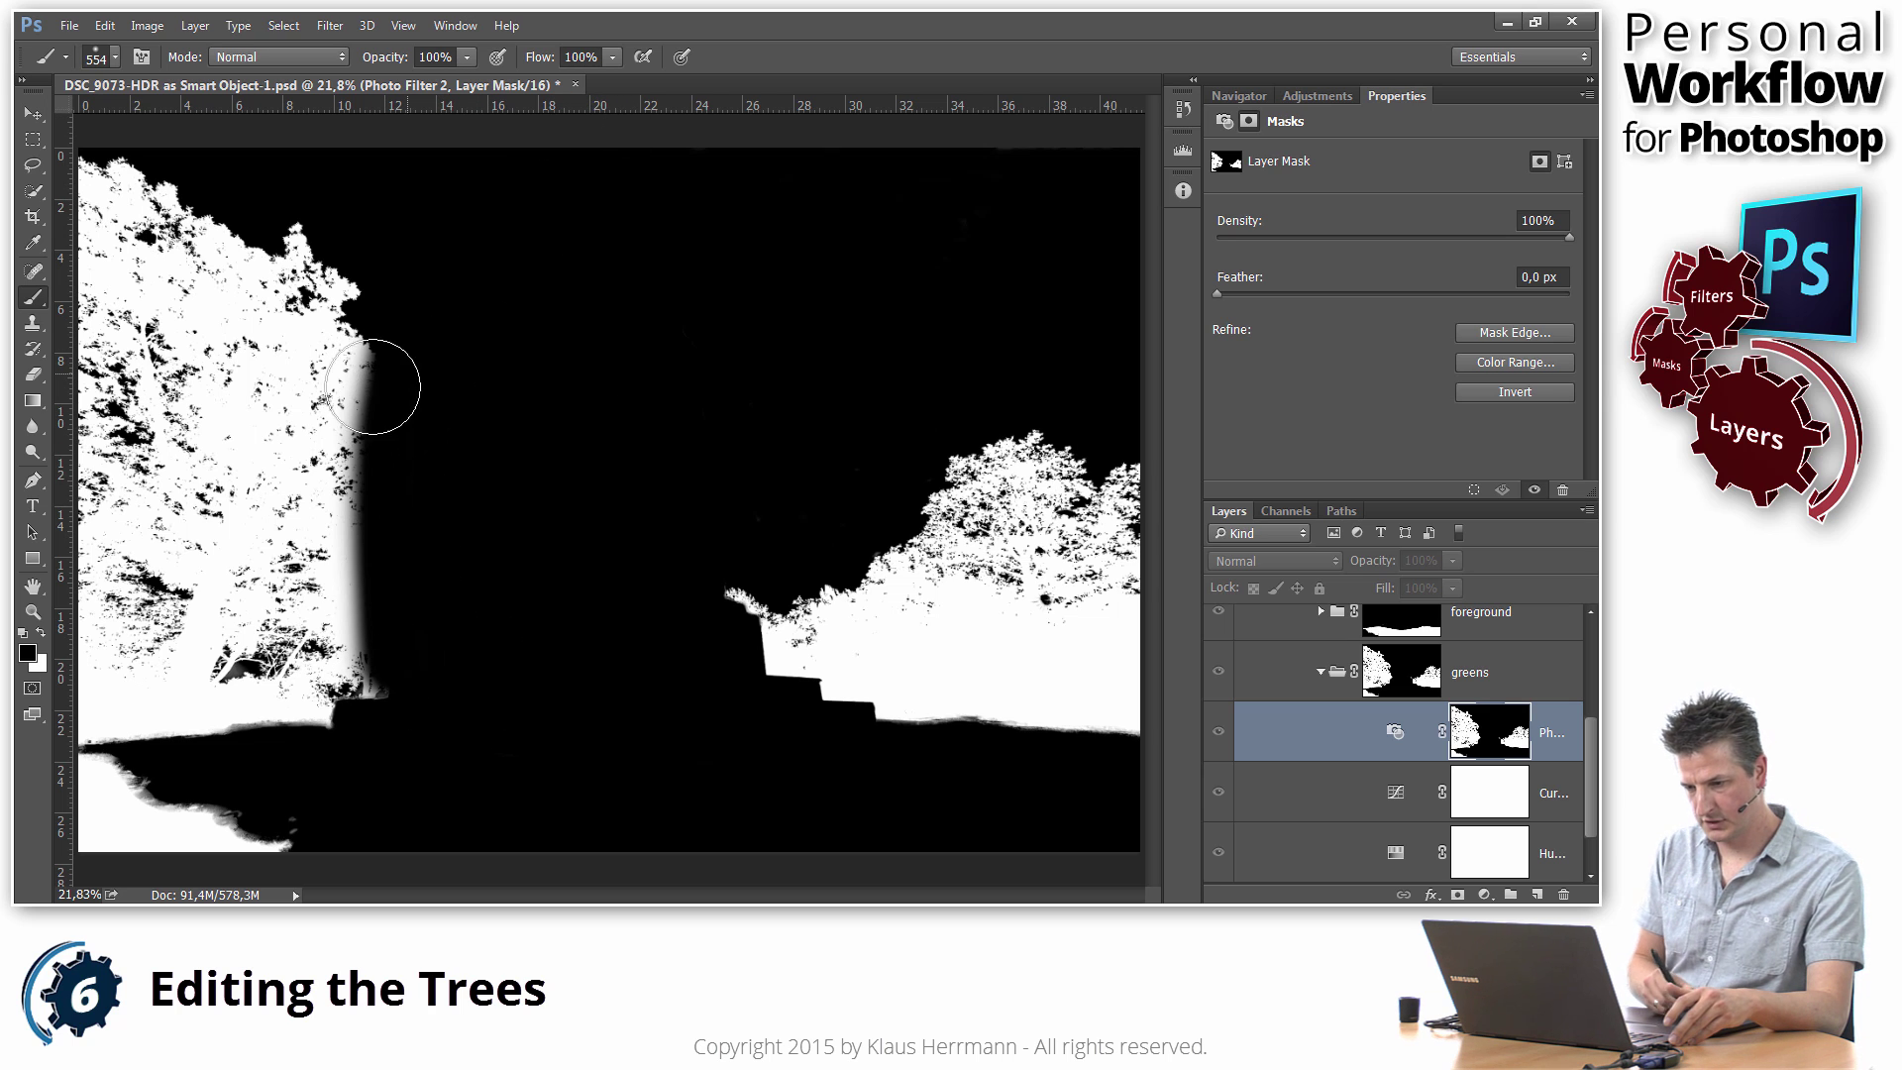
pyautogui.moveTo(377, 279)
pyautogui.mouseDown()
pyautogui.moveTo(373, 479)
pyautogui.moveTo(467, 561)
pyautogui.mouseUp()
pyautogui.keyDown('alt'); pyautogui.rightClick(467, 566); pyautogui.keyUp('alt')
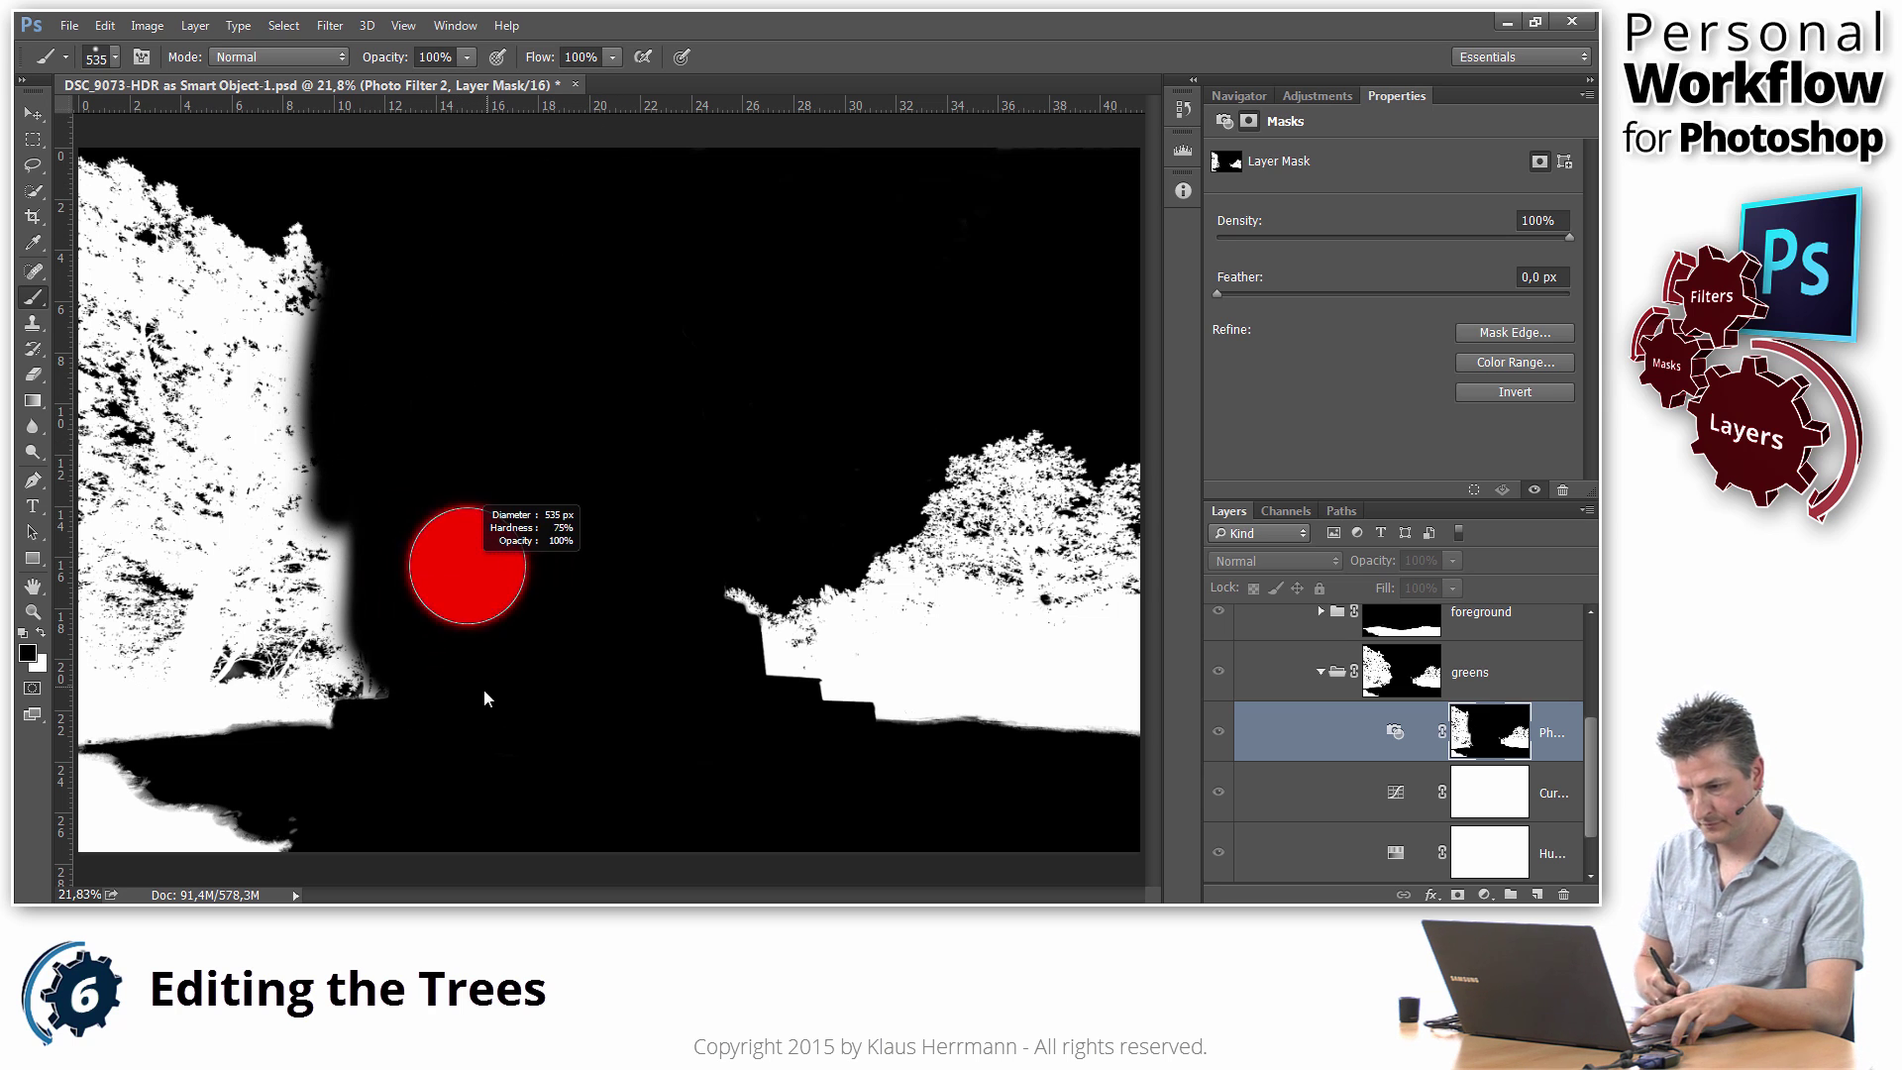
pyautogui.moveTo(348, 722)
pyautogui.mouseDown()
pyautogui.moveTo(302, 540)
pyautogui.moveTo(303, 258)
pyautogui.moveTo(284, 211)
pyautogui.moveTo(174, 181)
pyautogui.moveTo(115, 203)
pyautogui.moveTo(92, 272)
pyautogui.moveTo(121, 262)
pyautogui.moveTo(256, 372)
pyautogui.moveTo(390, 581)
pyautogui.mouseUp()
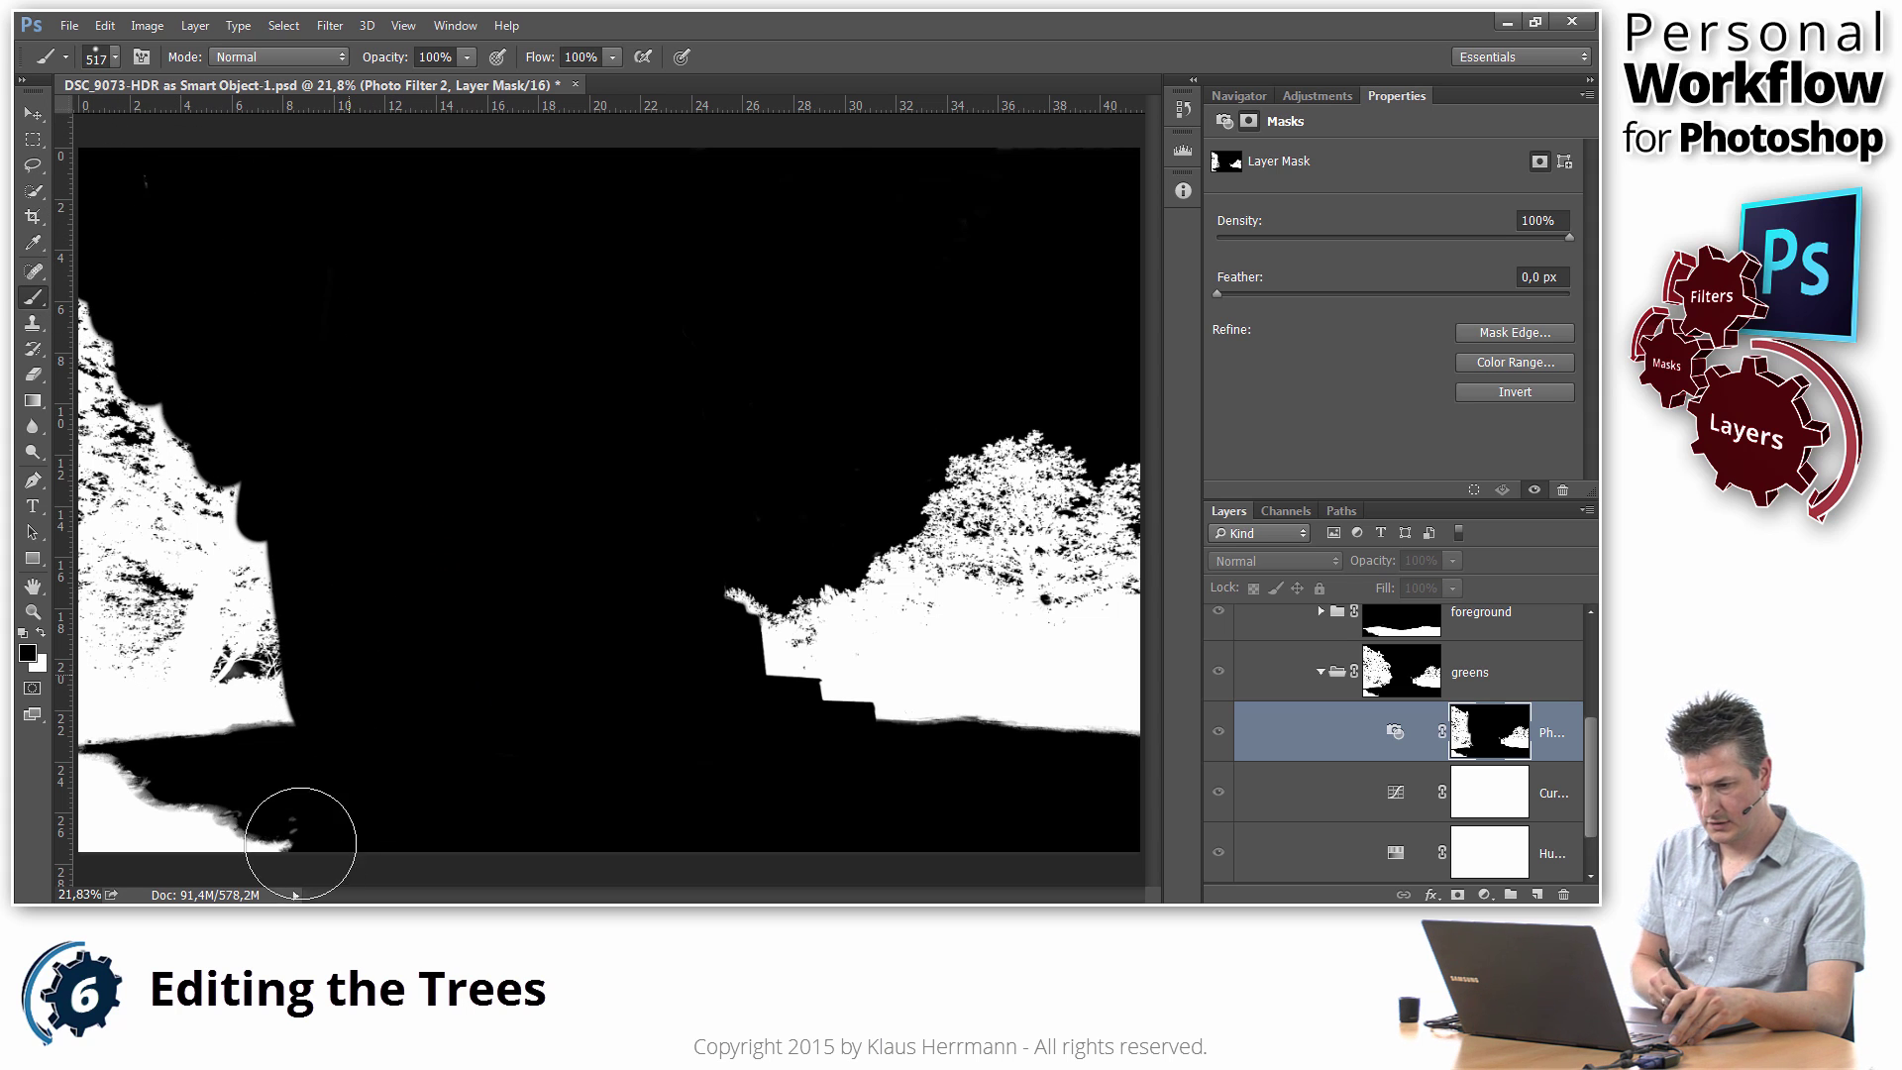
pyautogui.moveTo(295, 739)
pyautogui.mouseDown()
pyautogui.moveTo(199, 697)
pyautogui.moveTo(150, 731)
pyautogui.moveTo(98, 875)
pyautogui.moveTo(80, 870)
pyautogui.moveTo(102, 330)
pyautogui.moveTo(85, 315)
pyautogui.moveTo(95, 418)
pyautogui.moveTo(201, 409)
pyautogui.moveTo(204, 449)
pyautogui.moveTo(145, 517)
pyautogui.moveTo(198, 728)
pyautogui.moveTo(235, 723)
pyautogui.moveTo(308, 581)
pyautogui.moveTo(292, 718)
pyautogui.mouseUp()
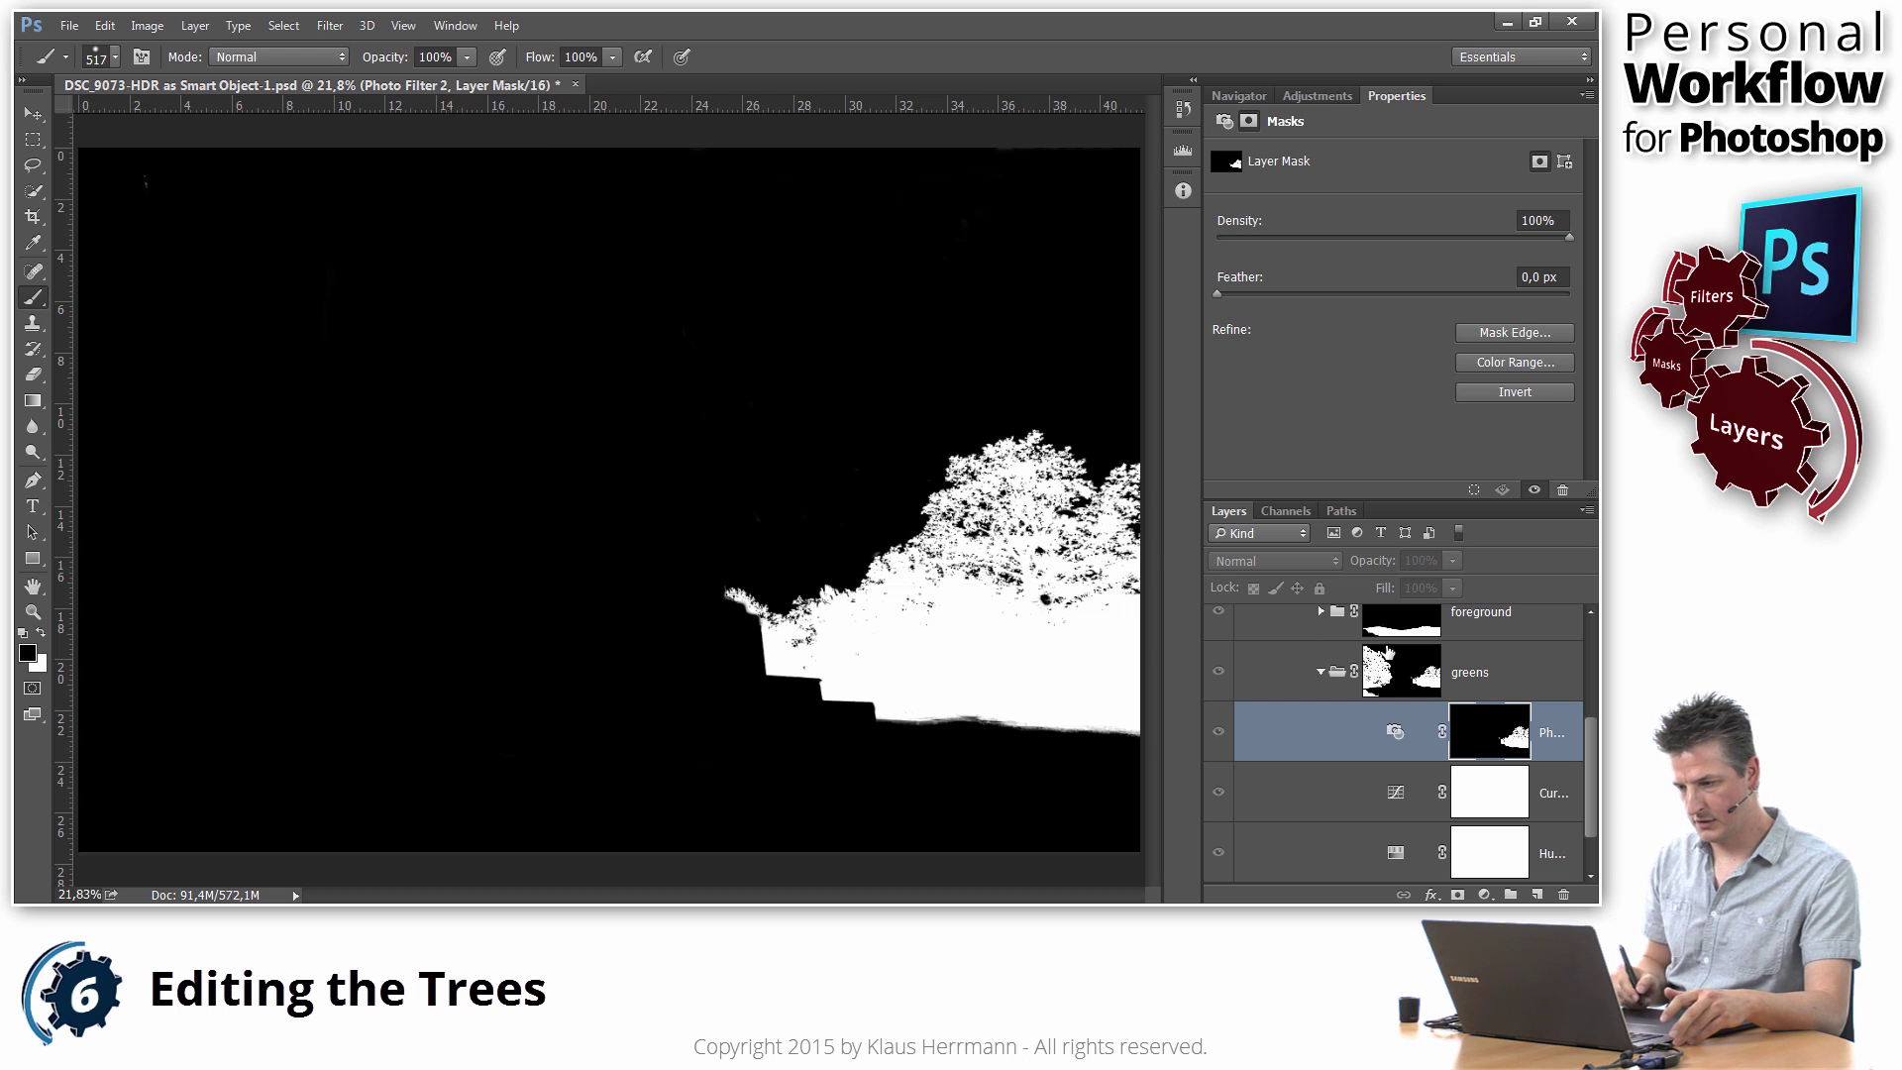
# Step: Create Group 2, move the tree mask onto it, and put Photo Filter 2 inside
pyautogui.keyDown('alt'); pyautogui.click(1504, 741); pyautogui.keyUp('alt')
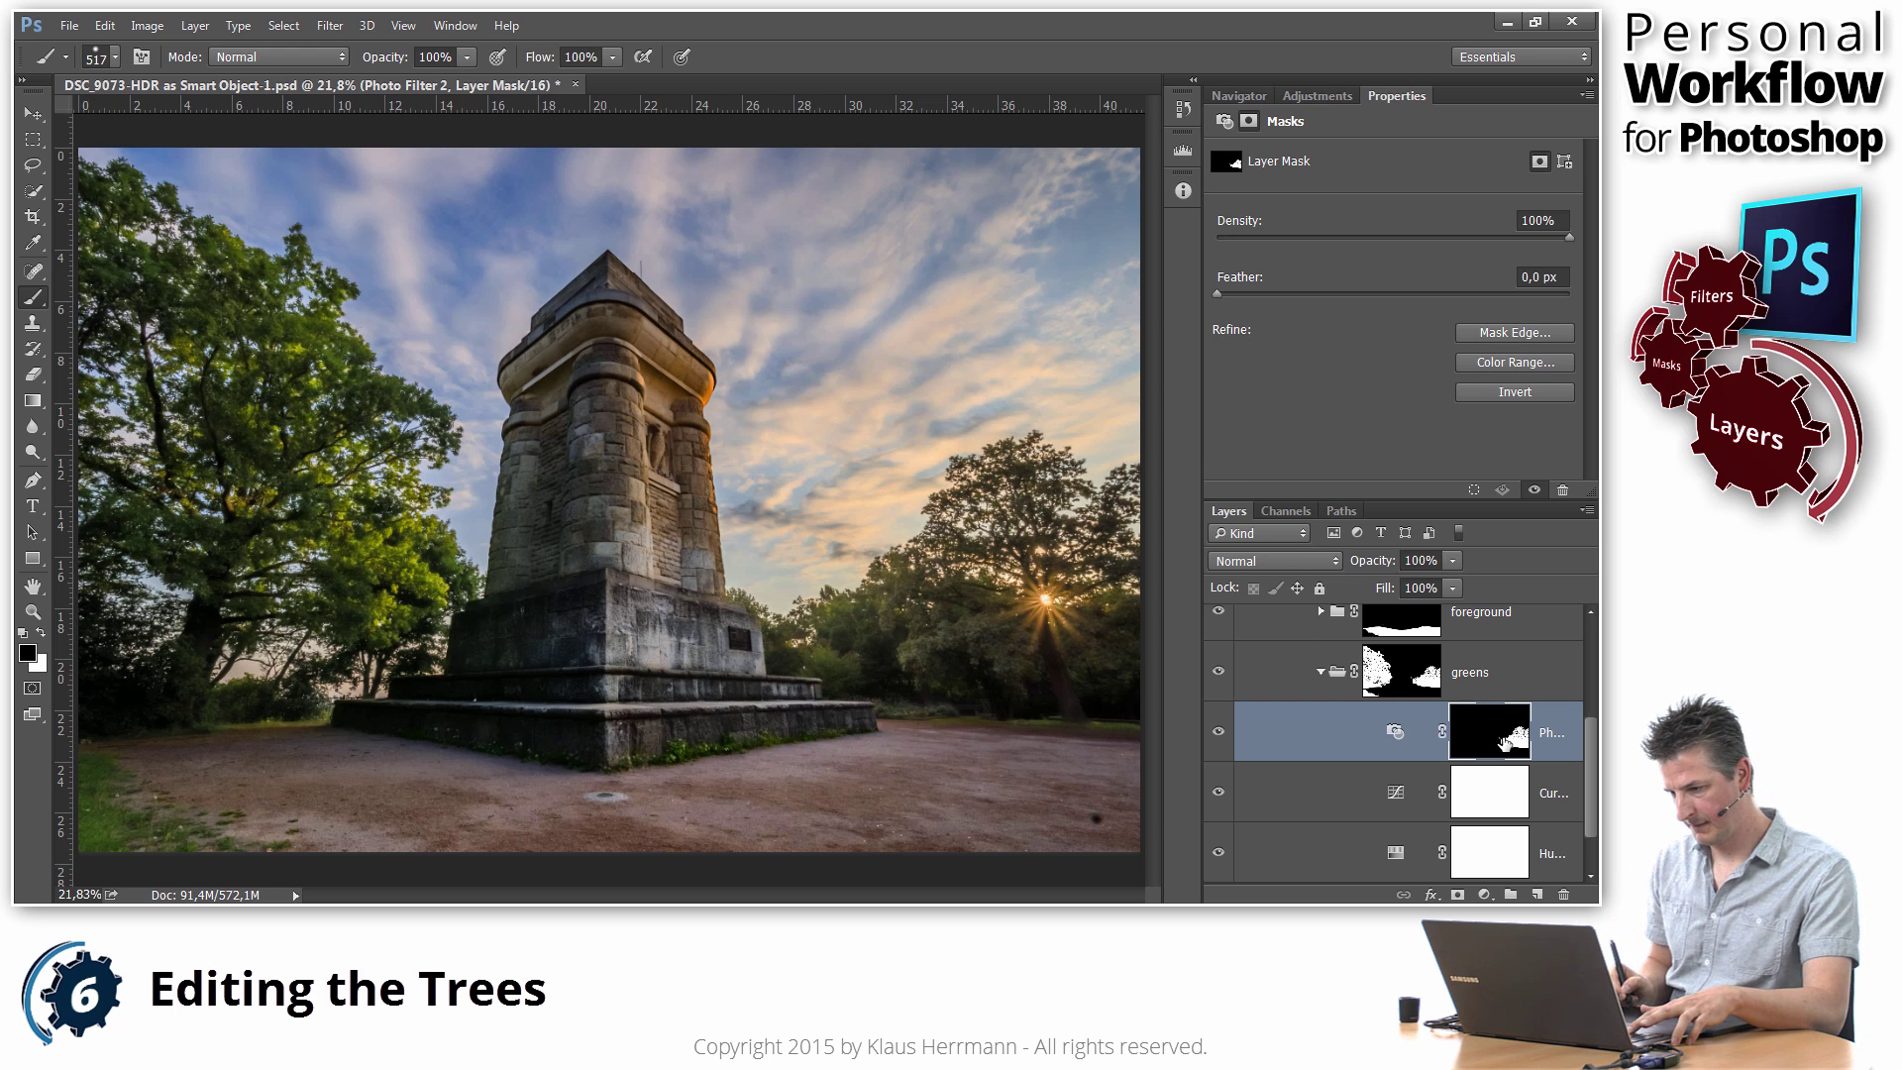
pyautogui.click(1397, 733)
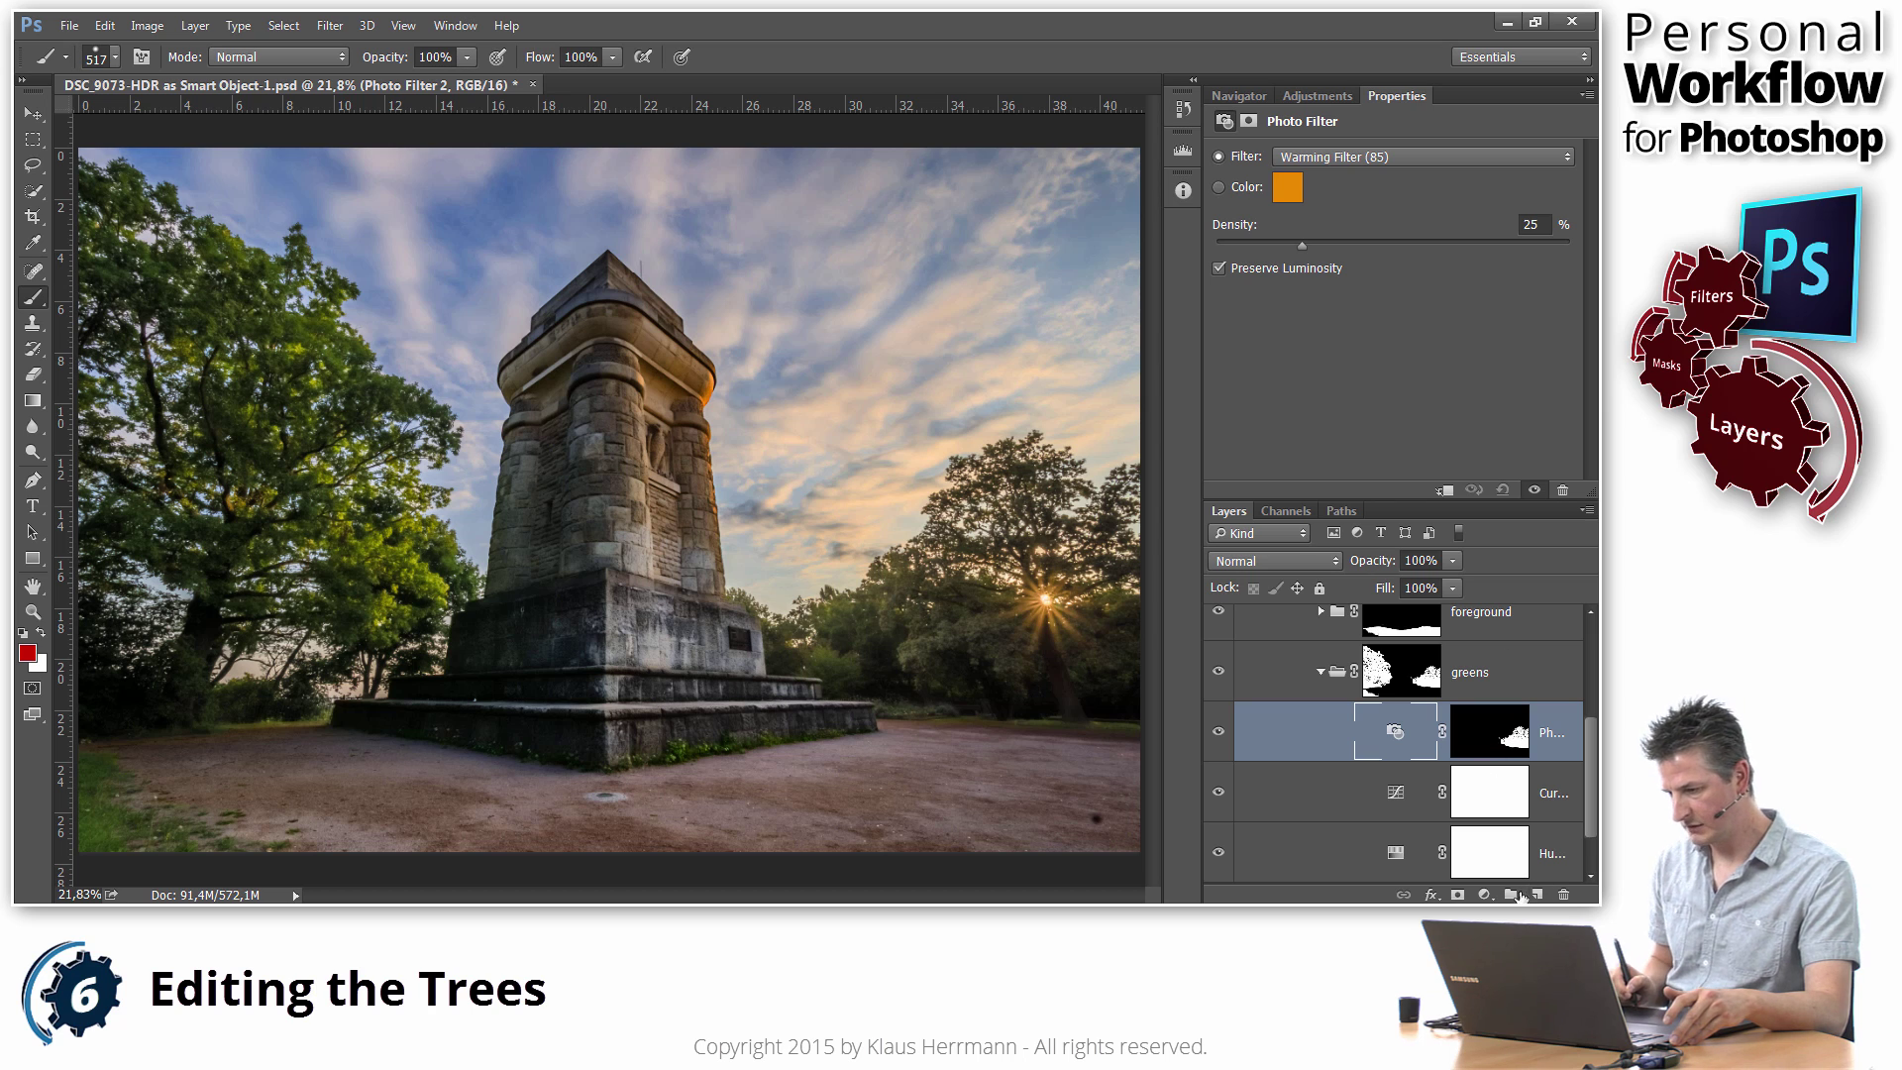
pyautogui.click(1510, 895)
pyautogui.moveTo(1480, 757); pyautogui.dragTo(1464, 719)
pyautogui.click(1397, 793)
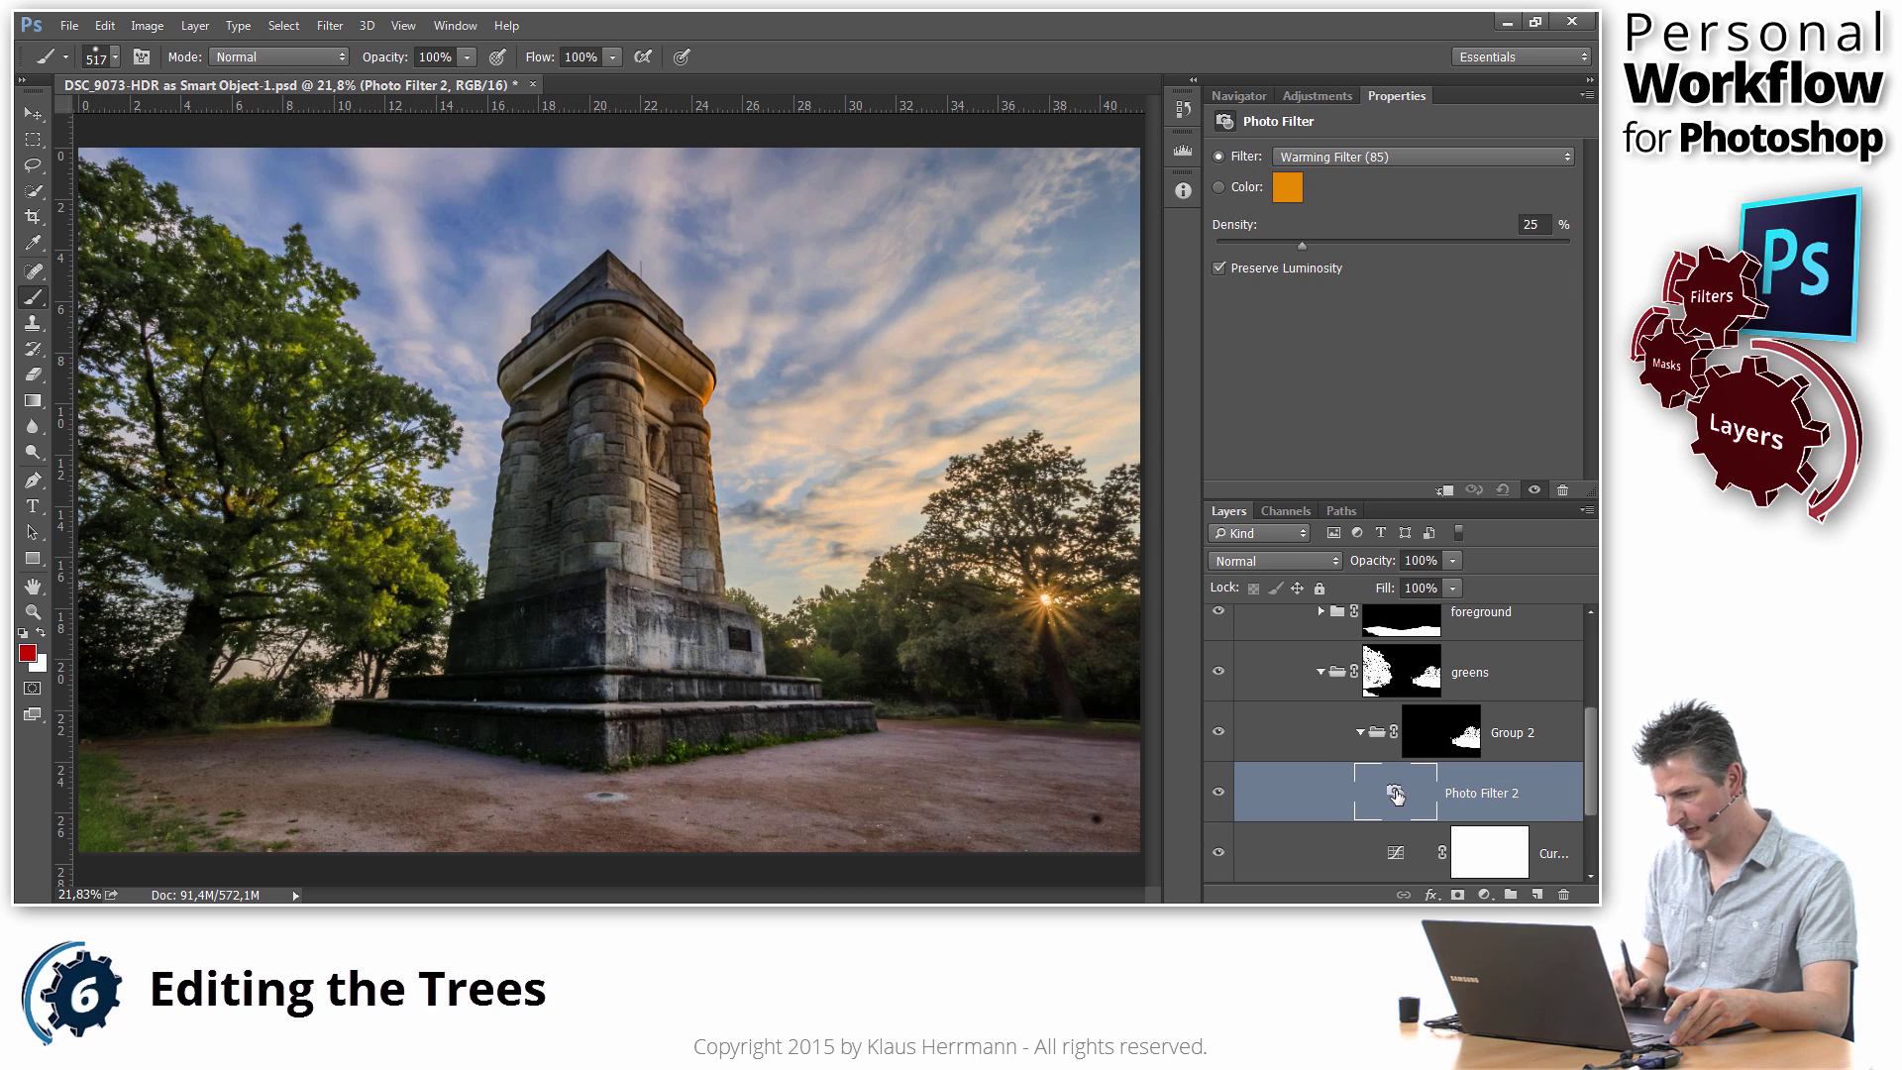
pyautogui.moveTo(1396, 788); pyautogui.dragTo(1445, 784)
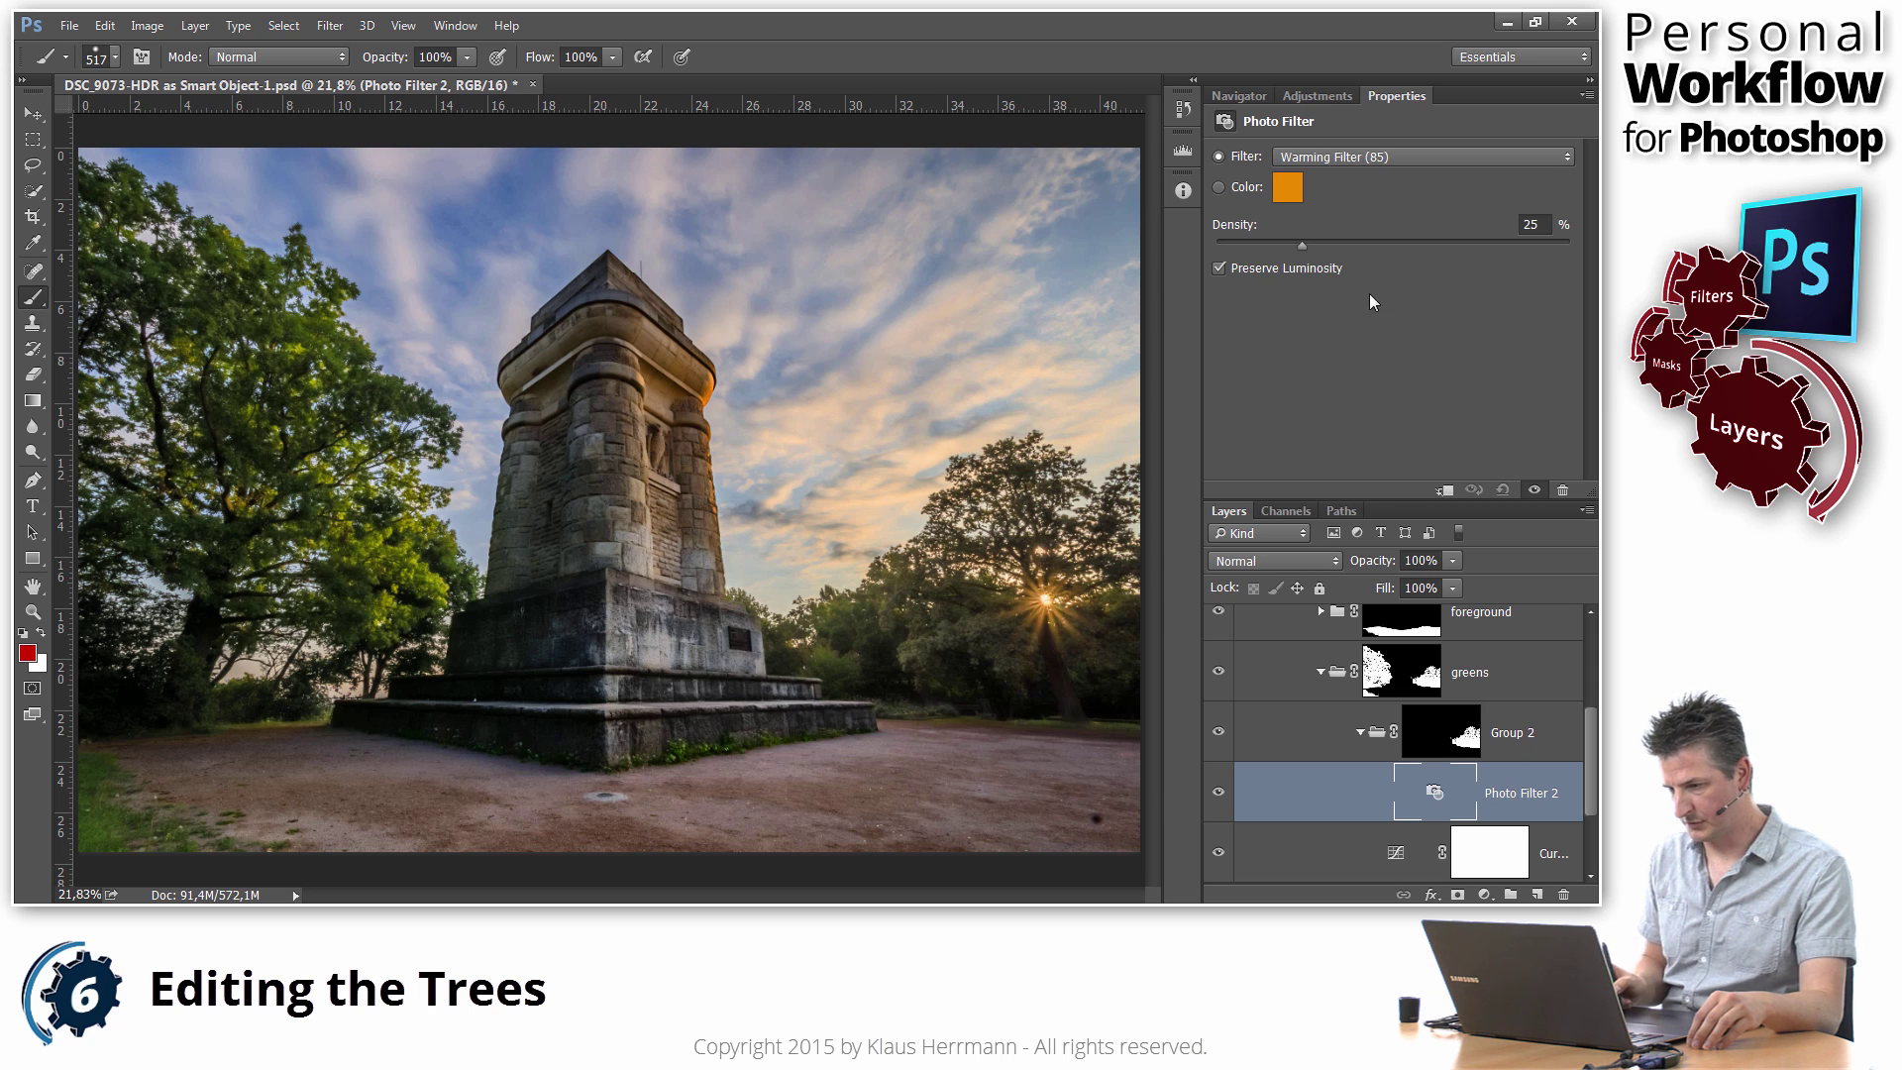
# Step: Open the Photo Filter colour picker and sample an olive green from the tree
pyautogui.click(1286, 190)
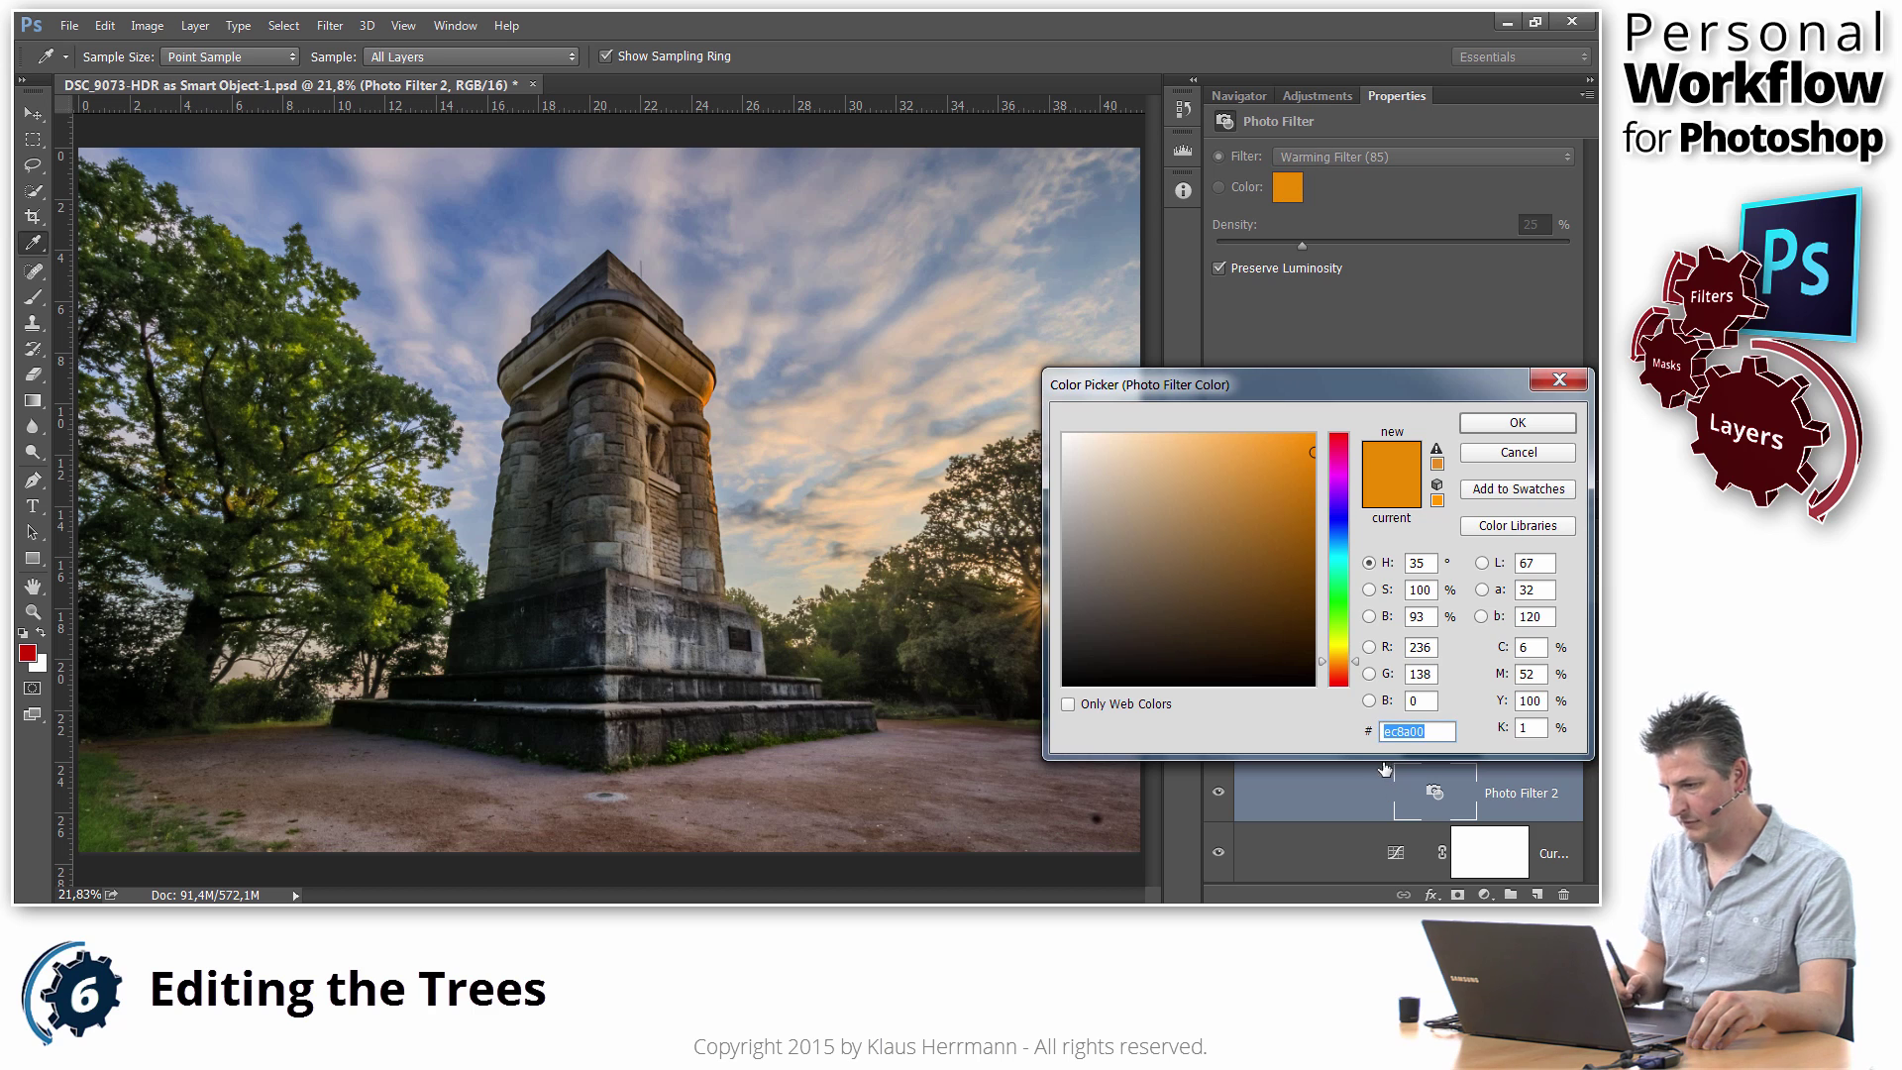
pyautogui.press('Return')
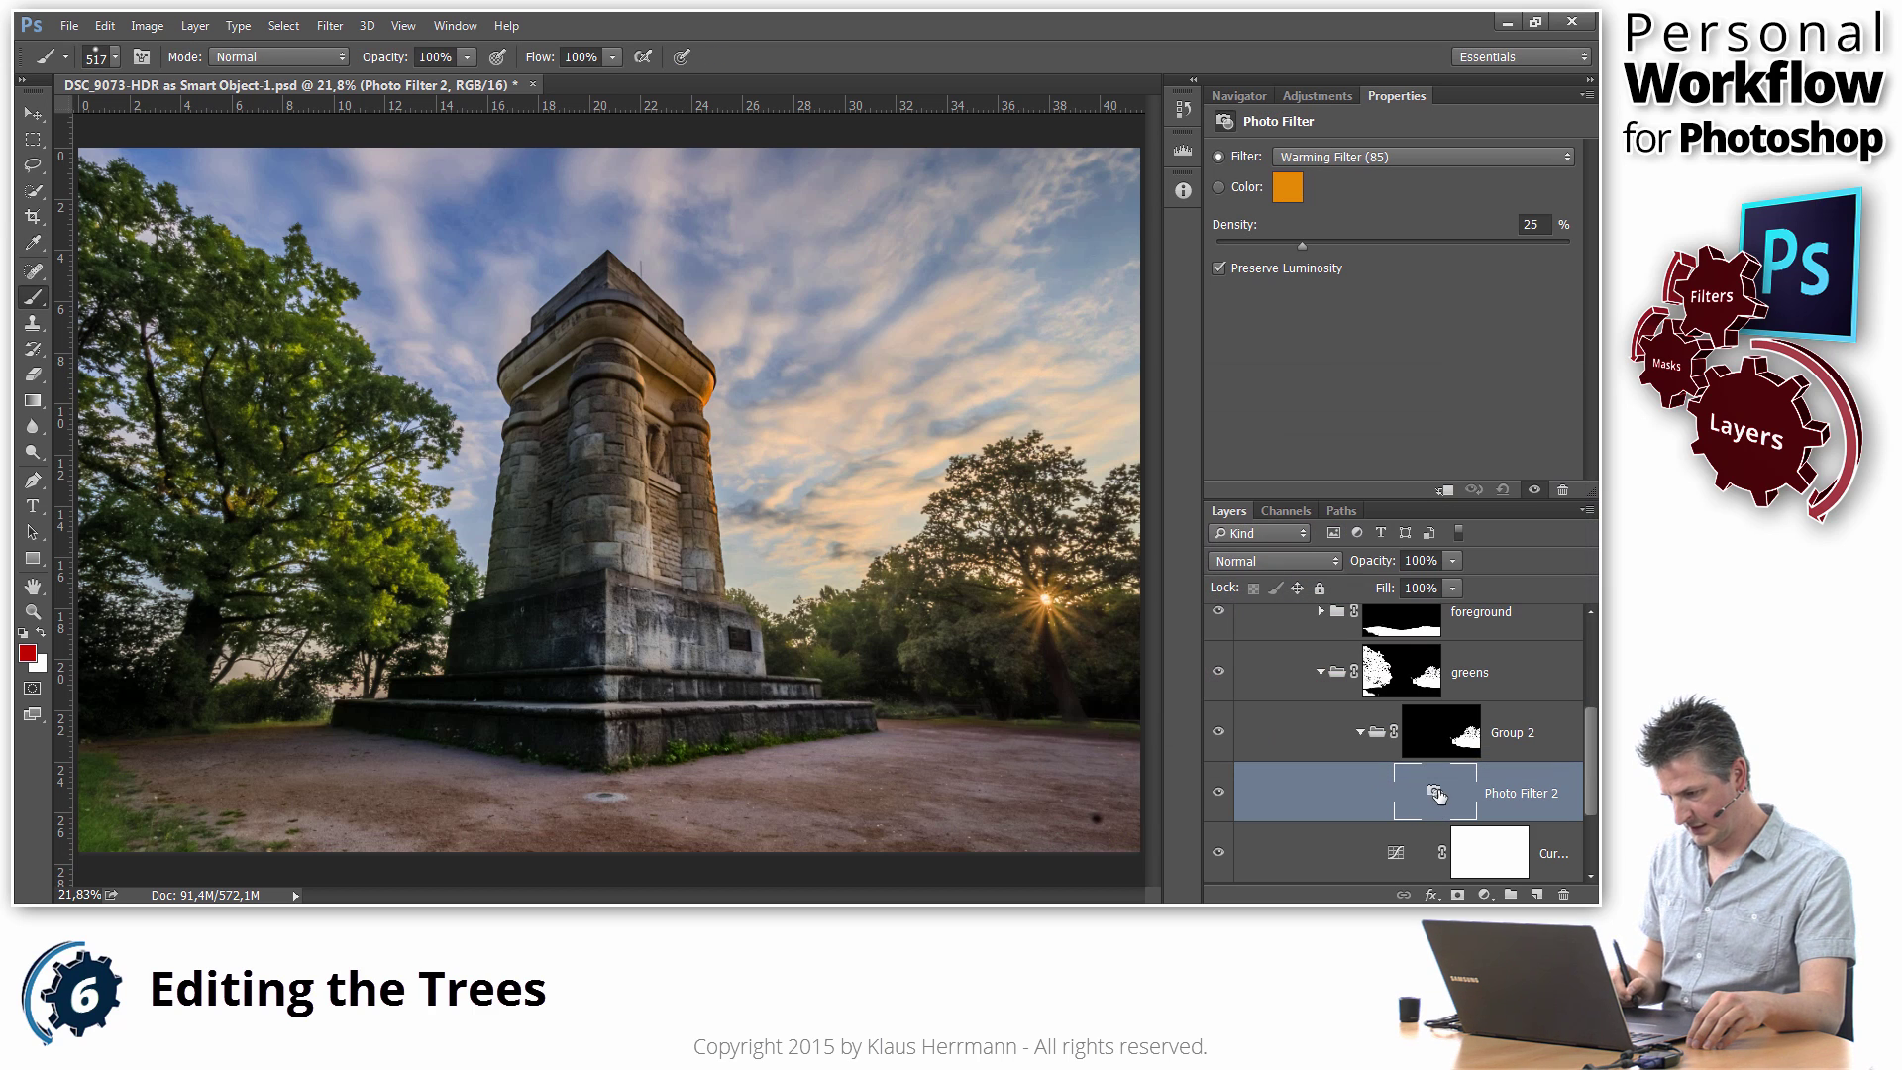
pyautogui.click(1286, 192)
pyautogui.moveTo(1304, 375); pyautogui.dragTo(1381, 355)
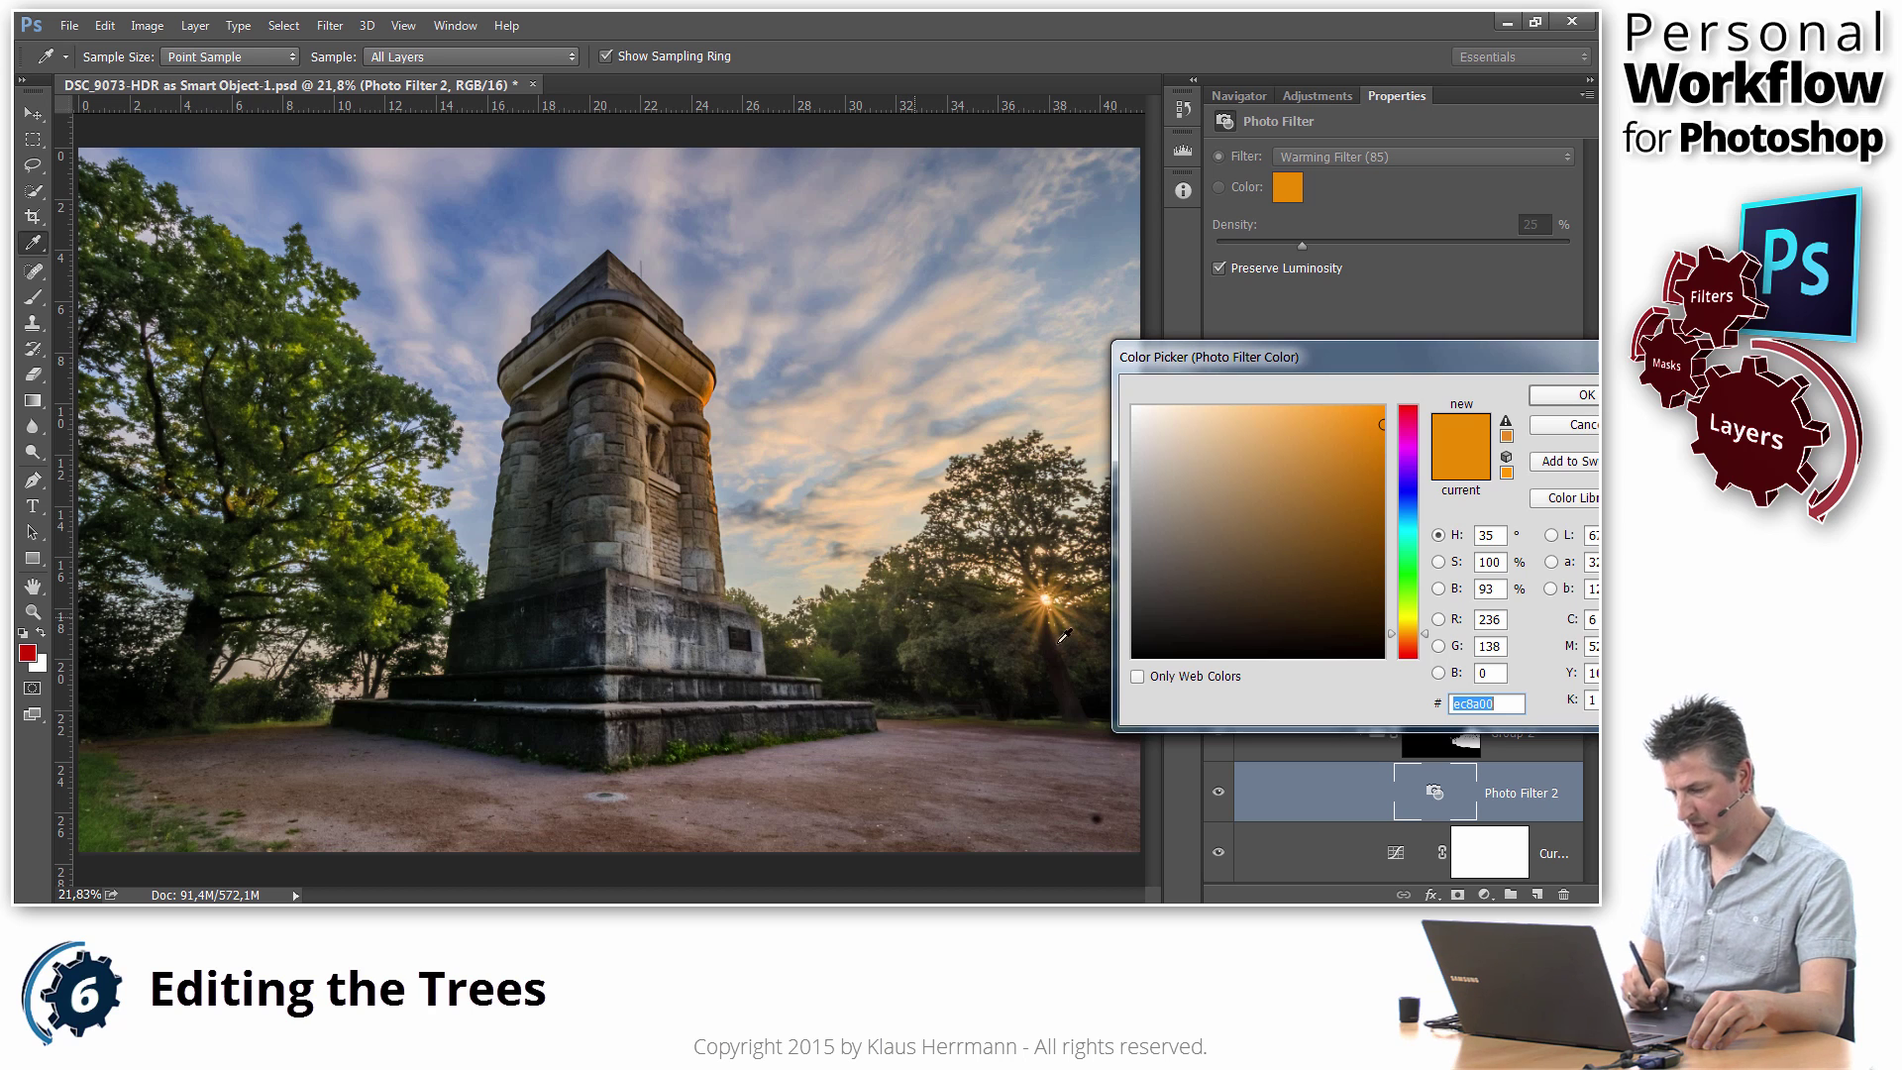
pyautogui.click(378, 541)
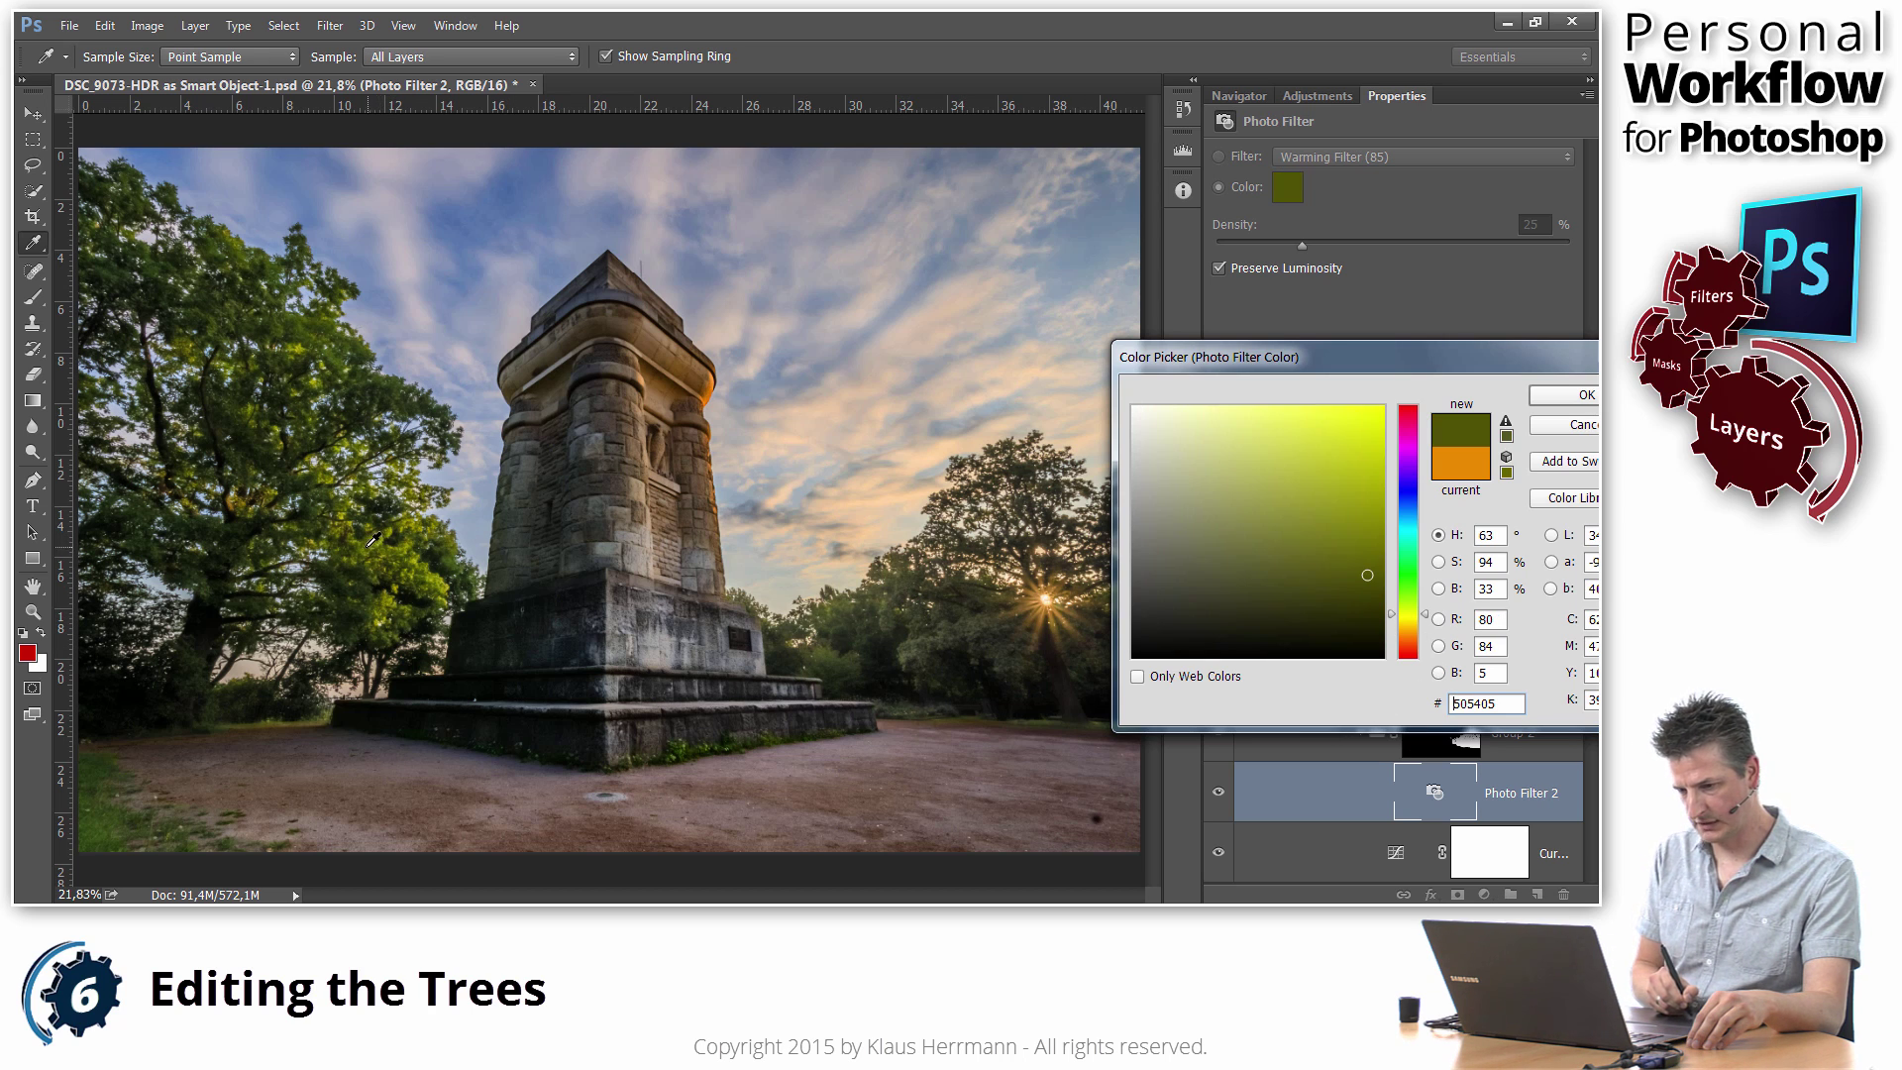
pyautogui.click(375, 538)
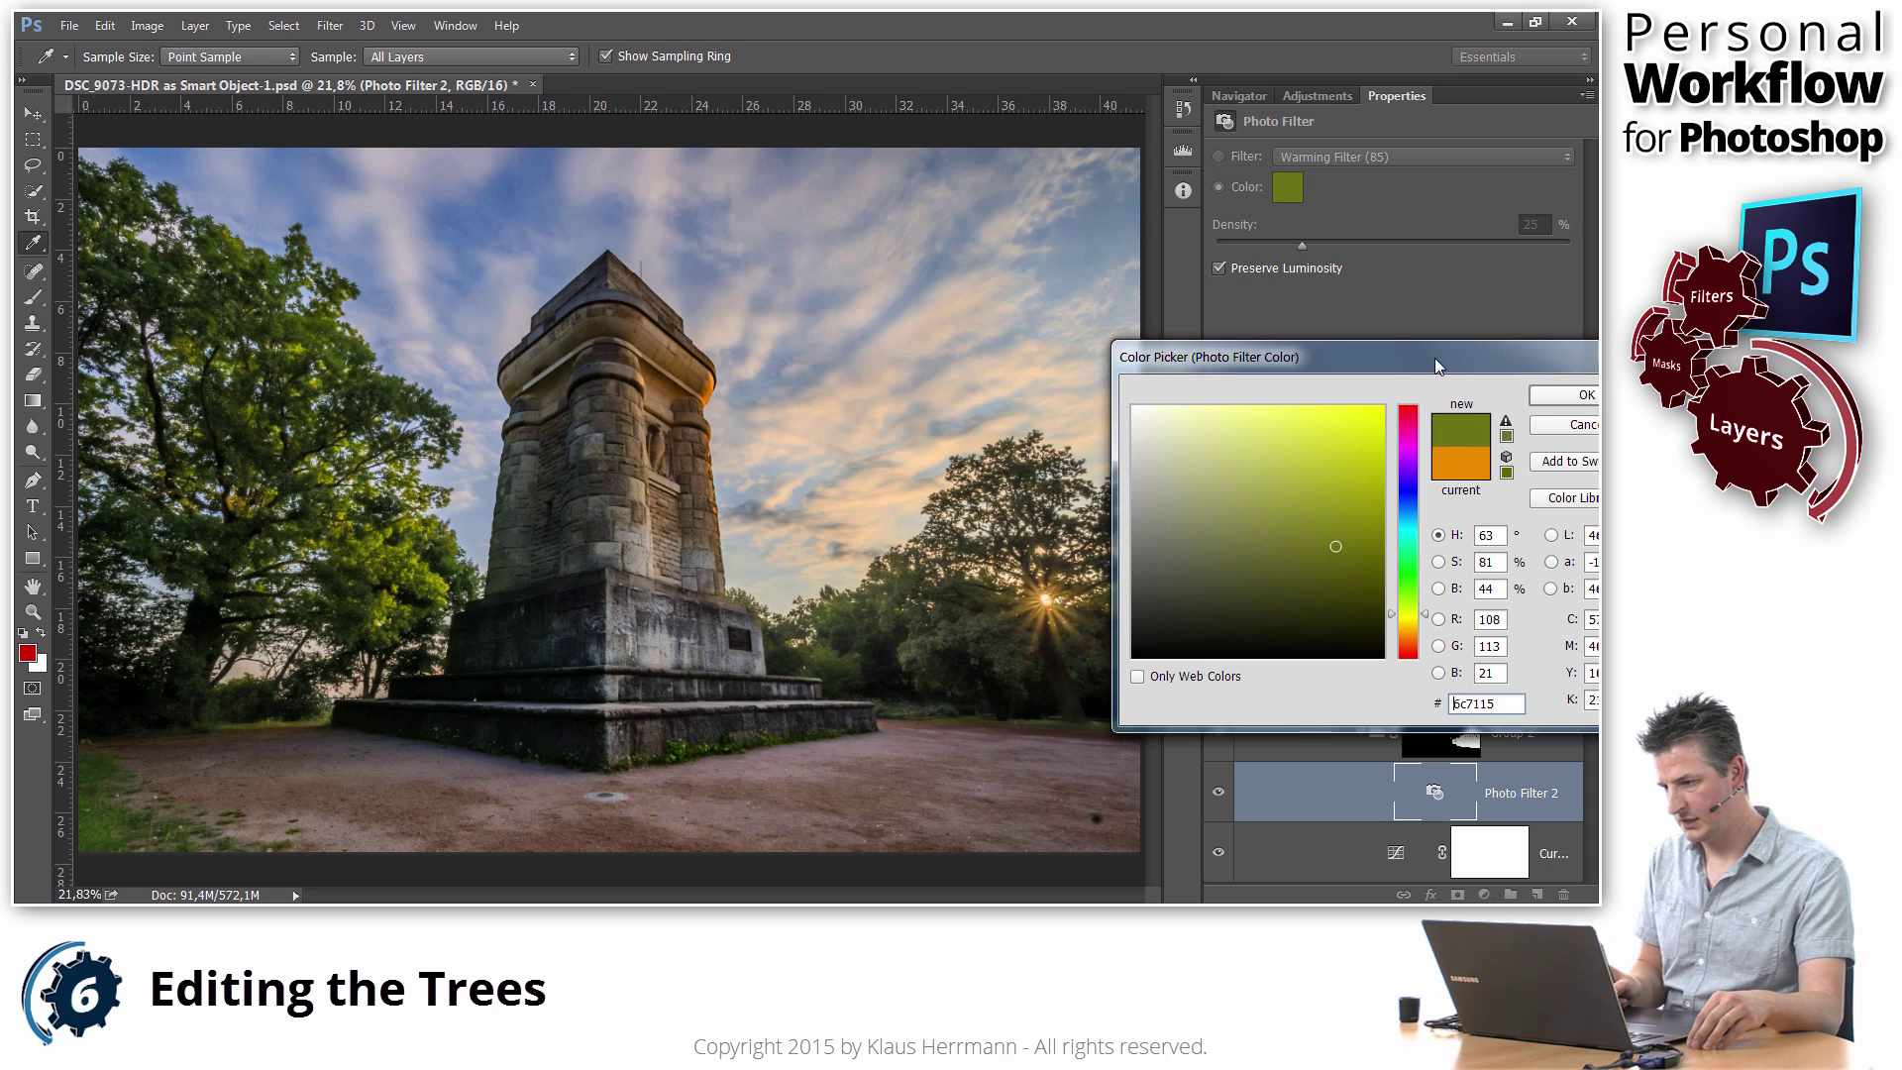
# Step: Refine the sampled green to a lighter, less saturated #82900d and apply it
pyautogui.moveTo(1437, 358); pyautogui.dragTo(1386, 306)
pyautogui.click(448, 583)
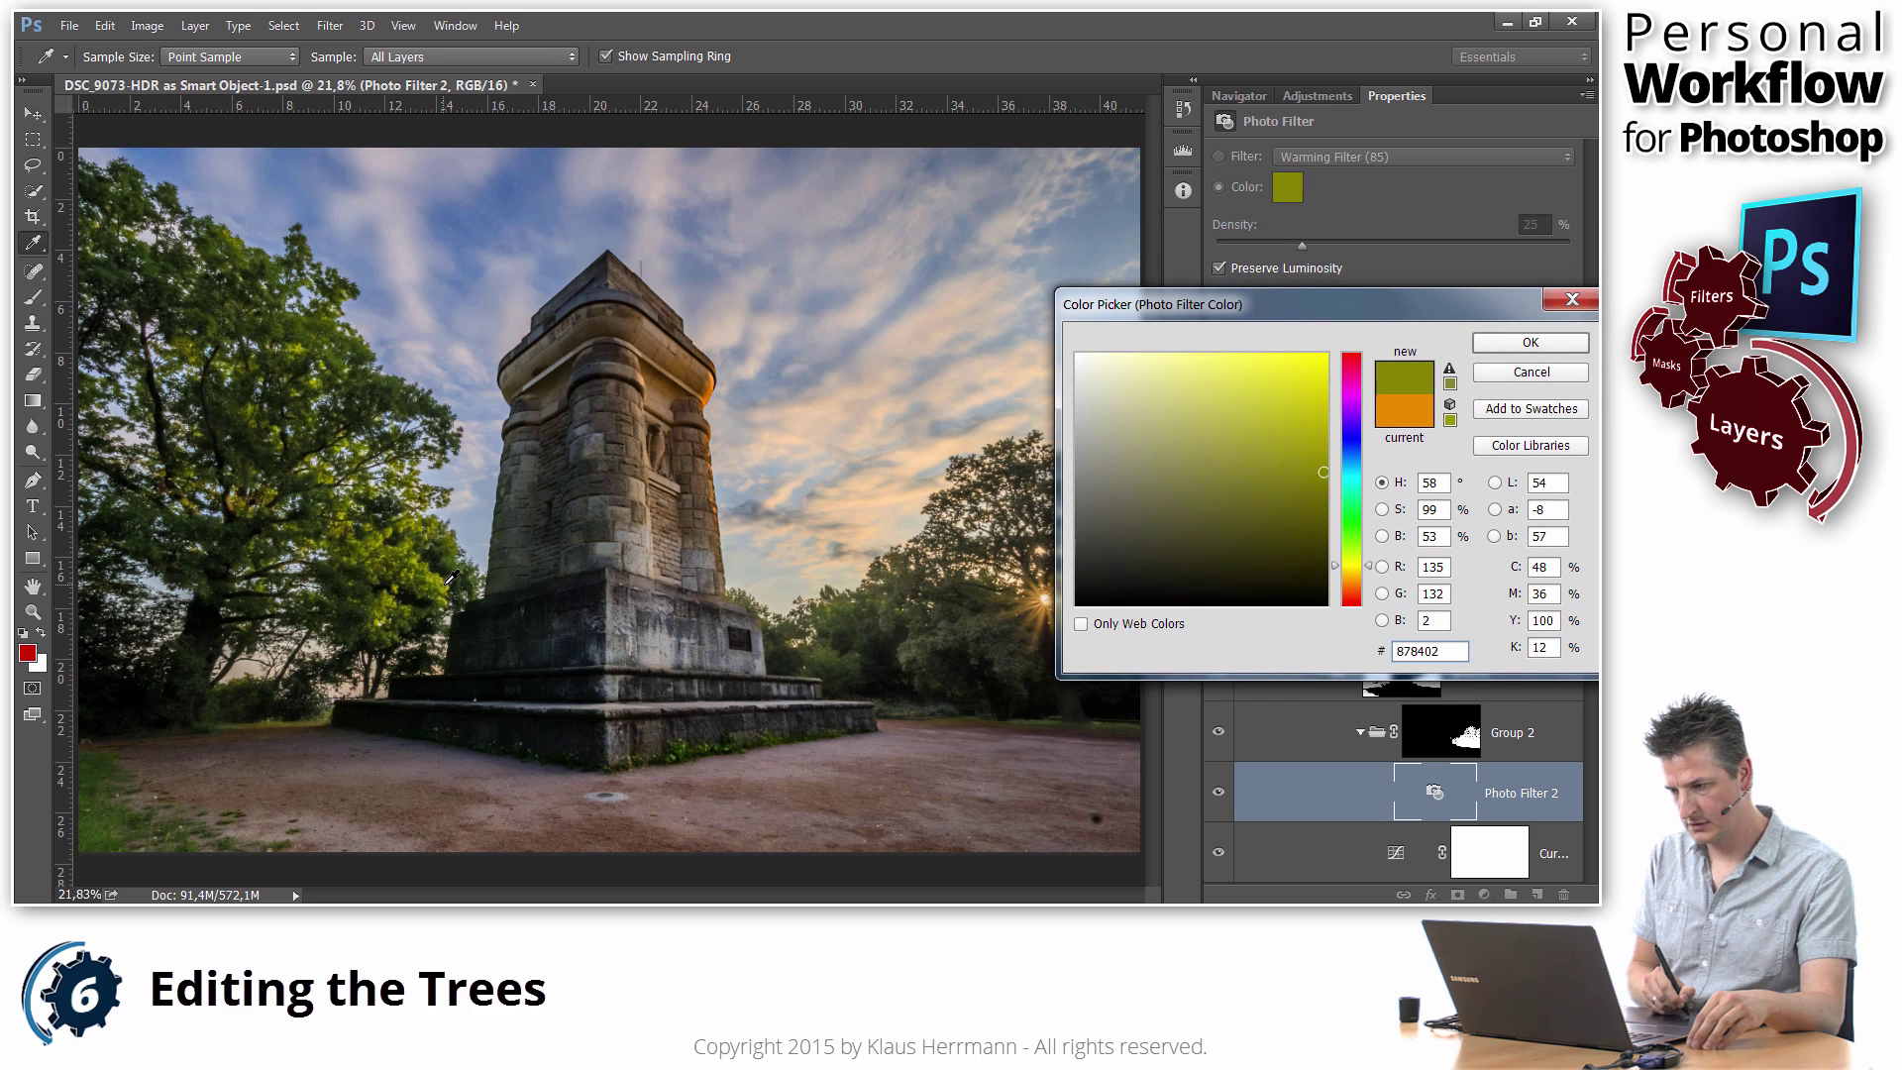
pyautogui.moveTo(444, 591); pyautogui.dragTo(446, 574)
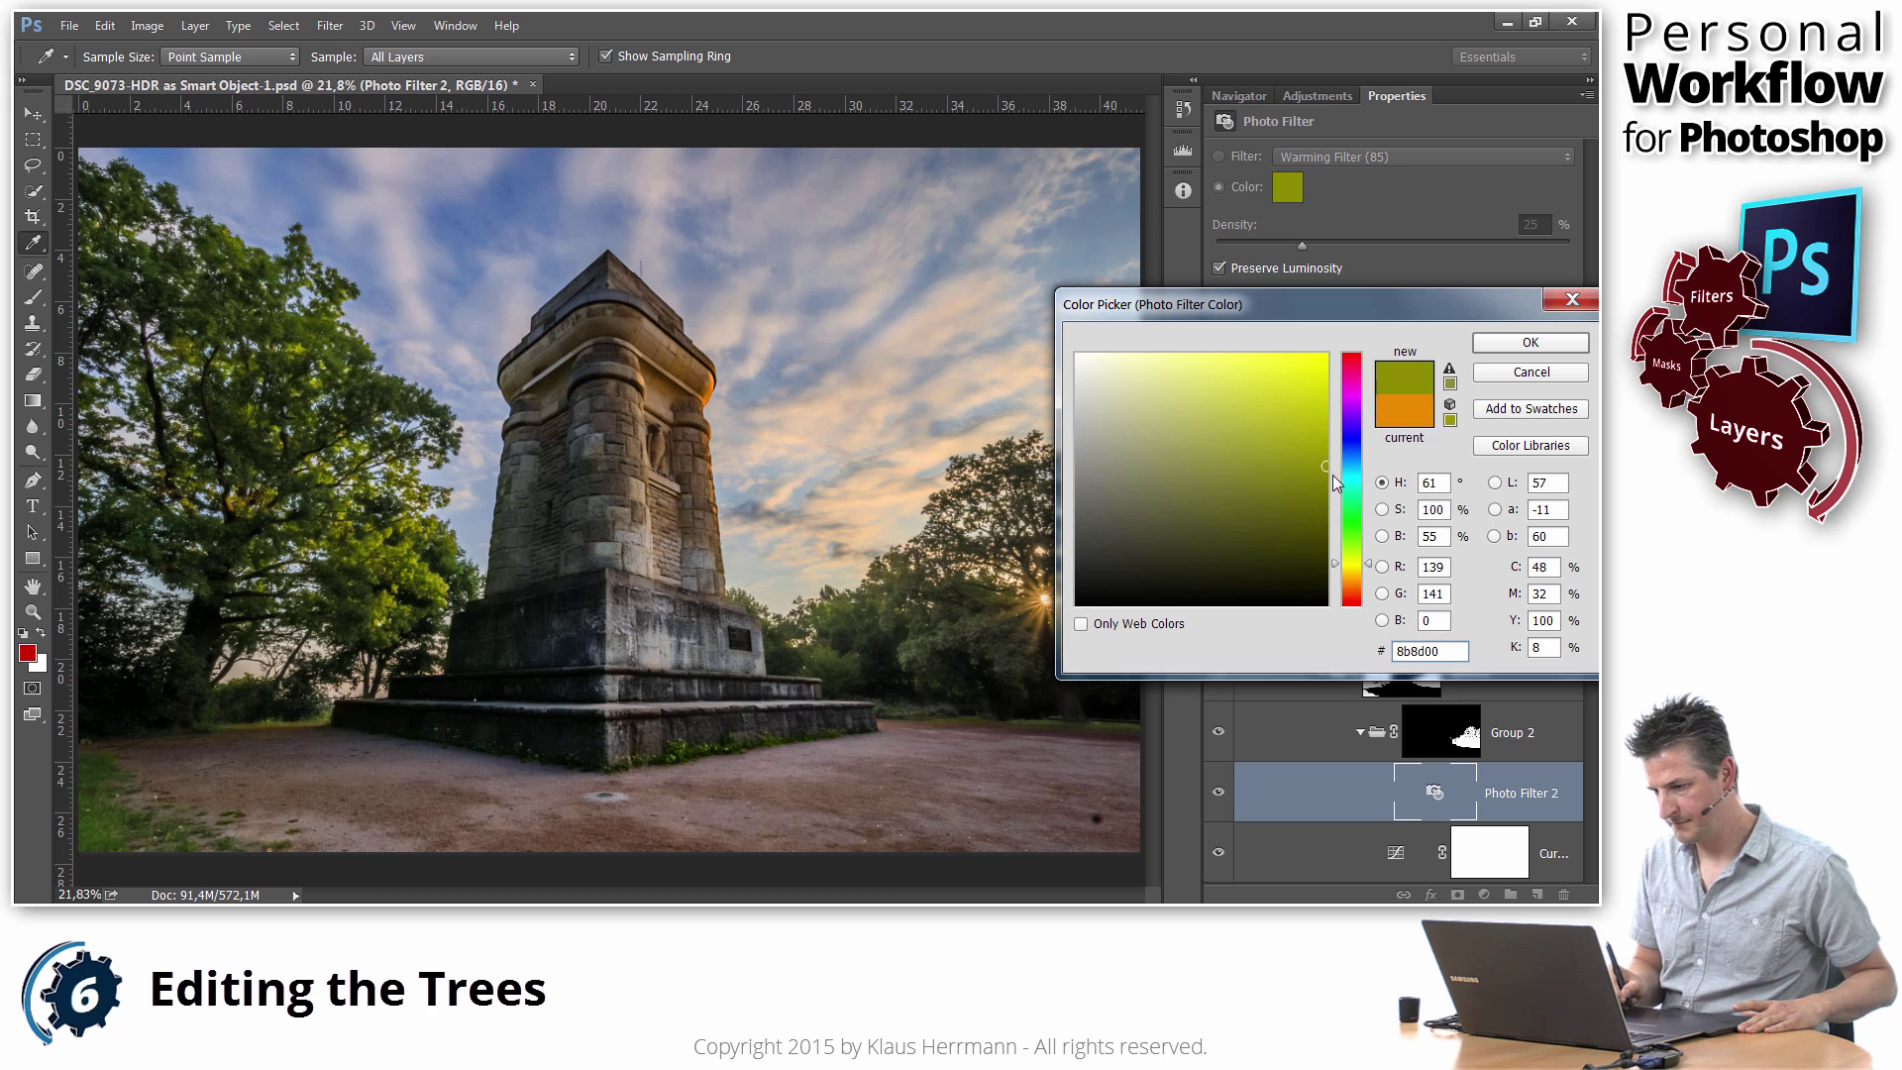
pyautogui.moveTo(1322, 468); pyautogui.dragTo(1313, 473)
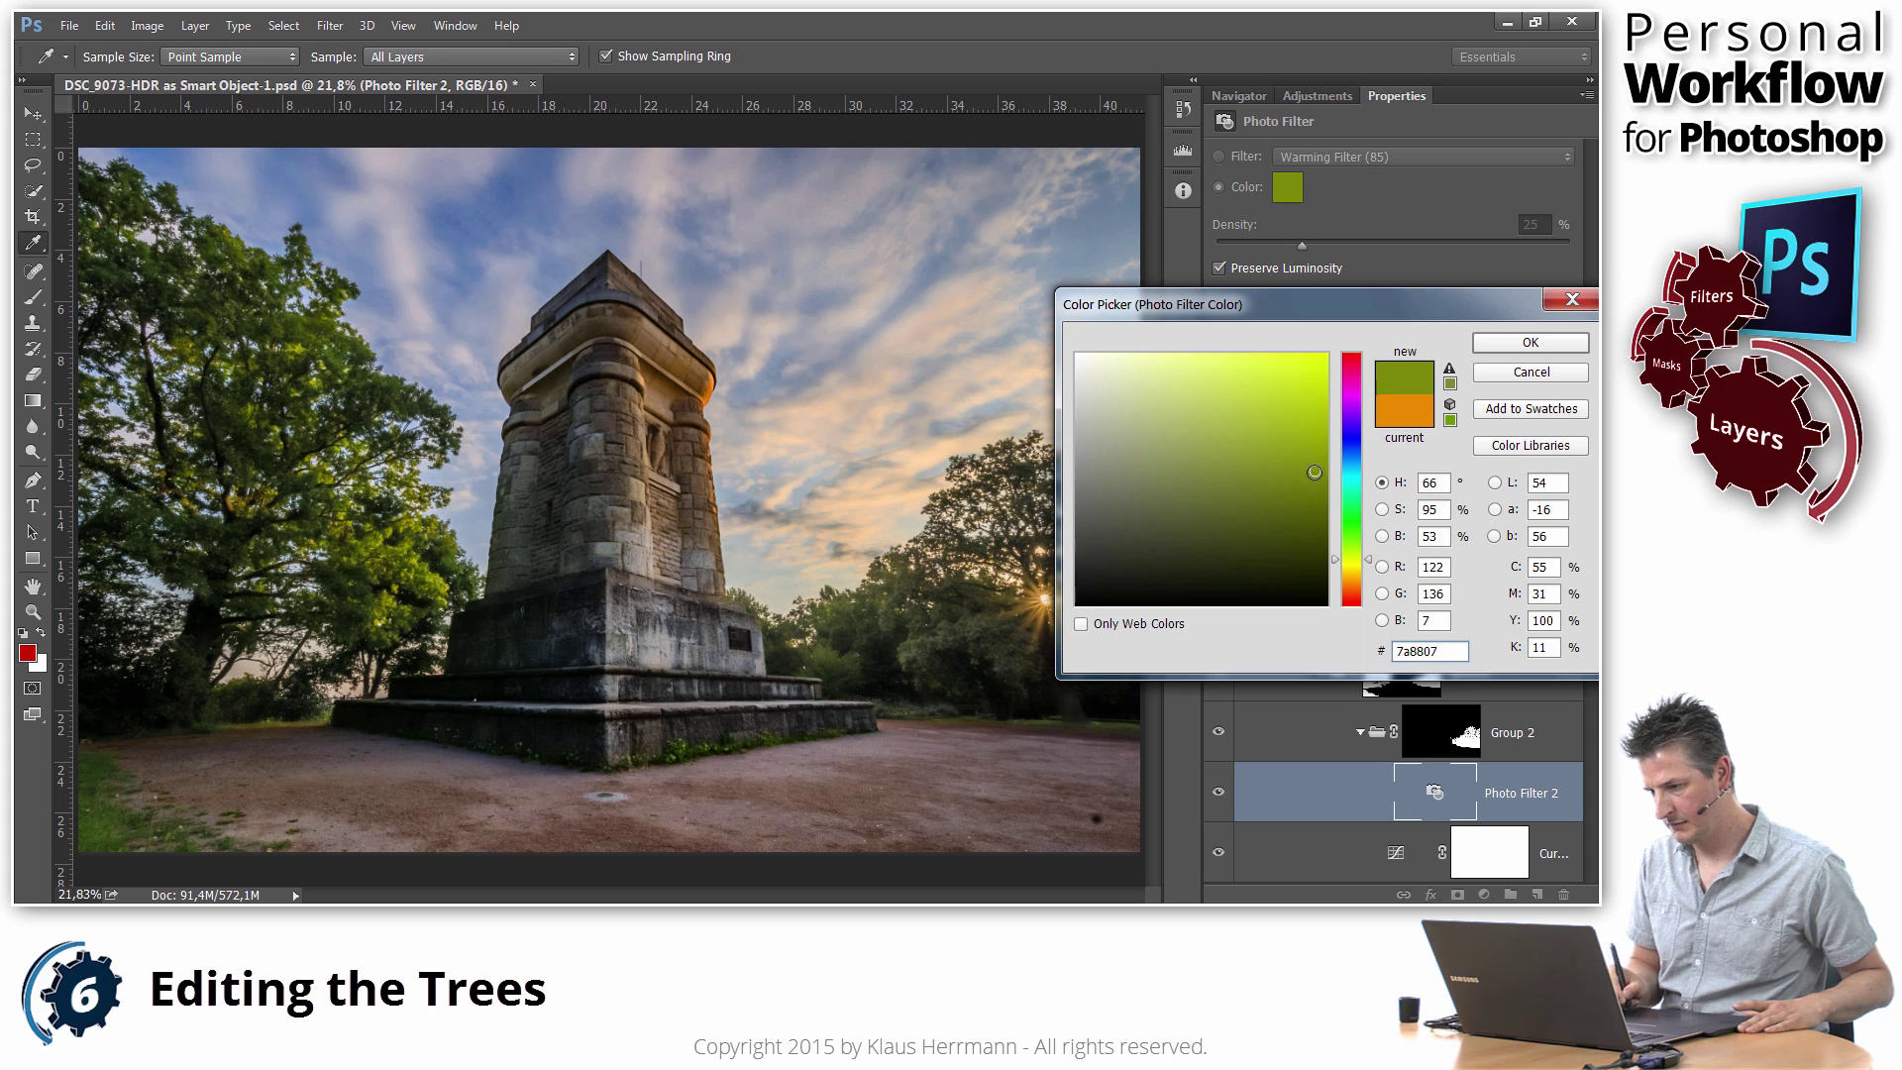
pyautogui.moveTo(1314, 472); pyautogui.dragTo(1307, 464)
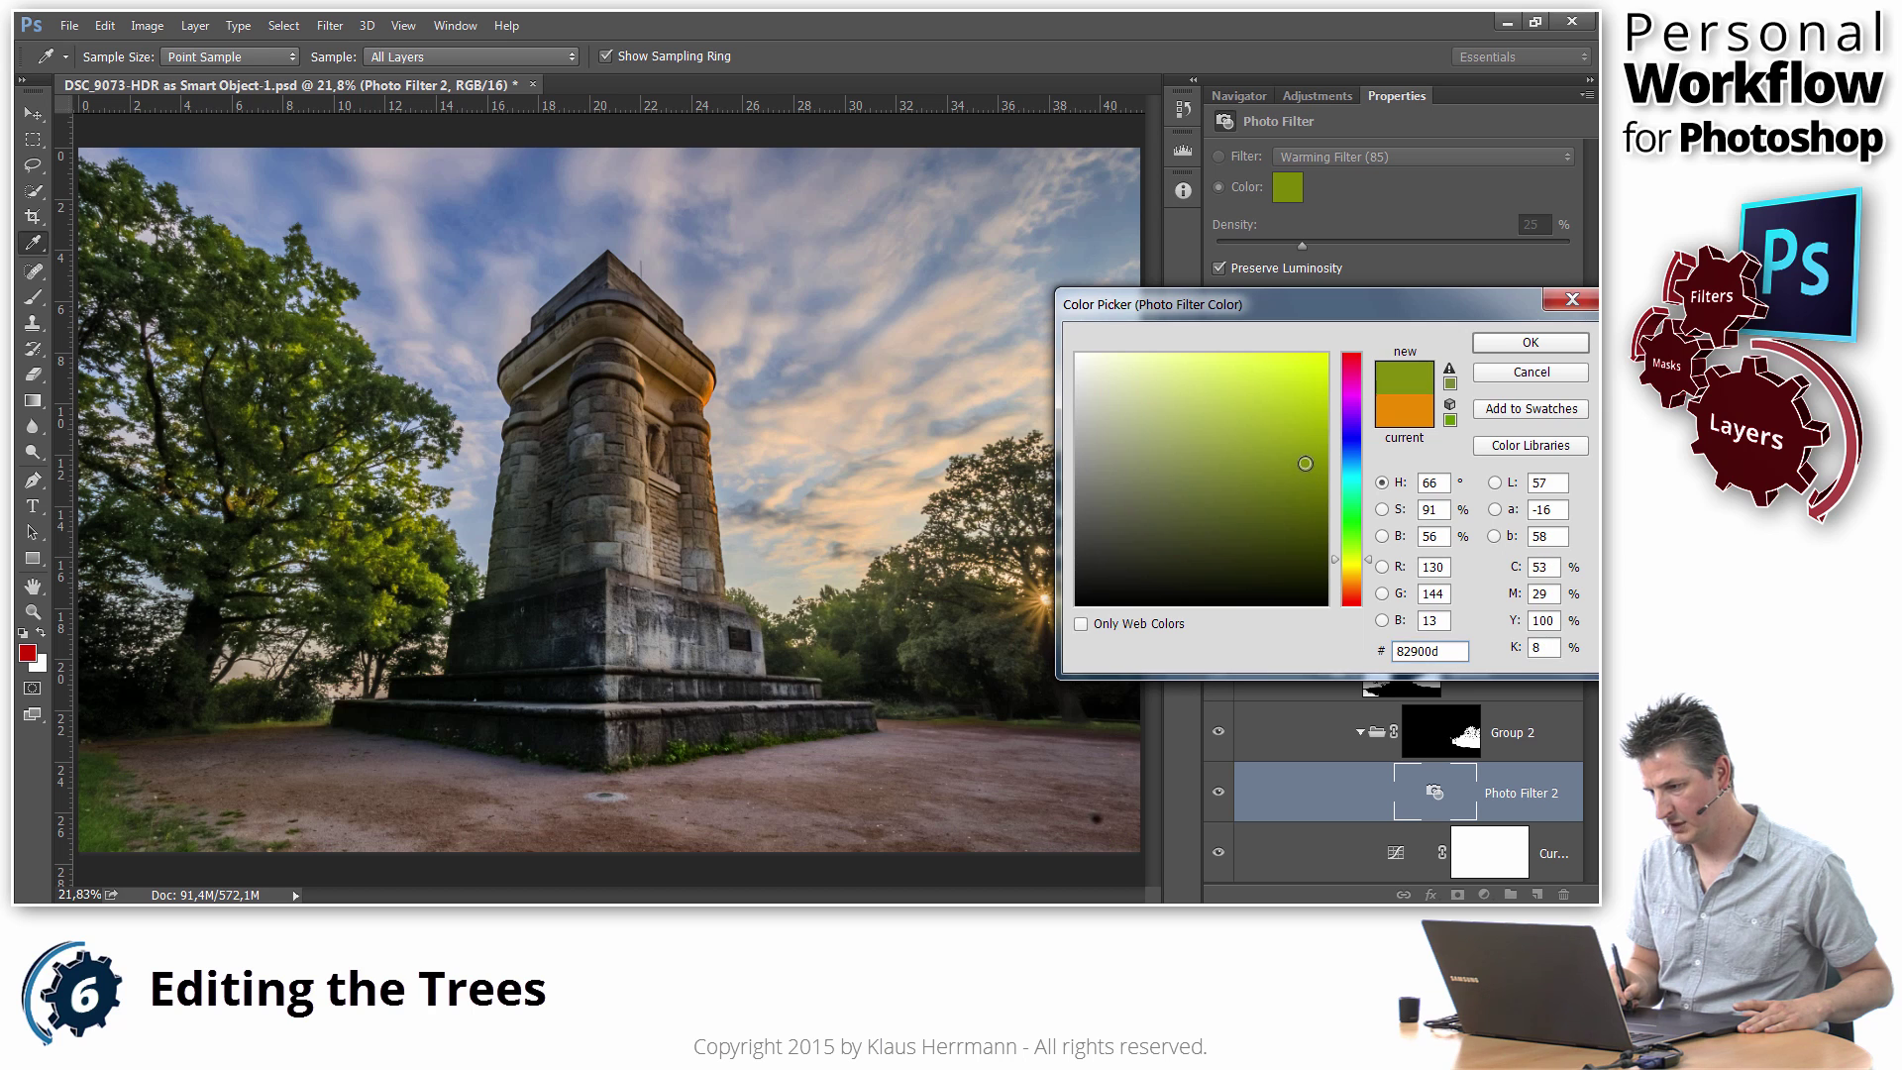
pyautogui.click(1532, 342)
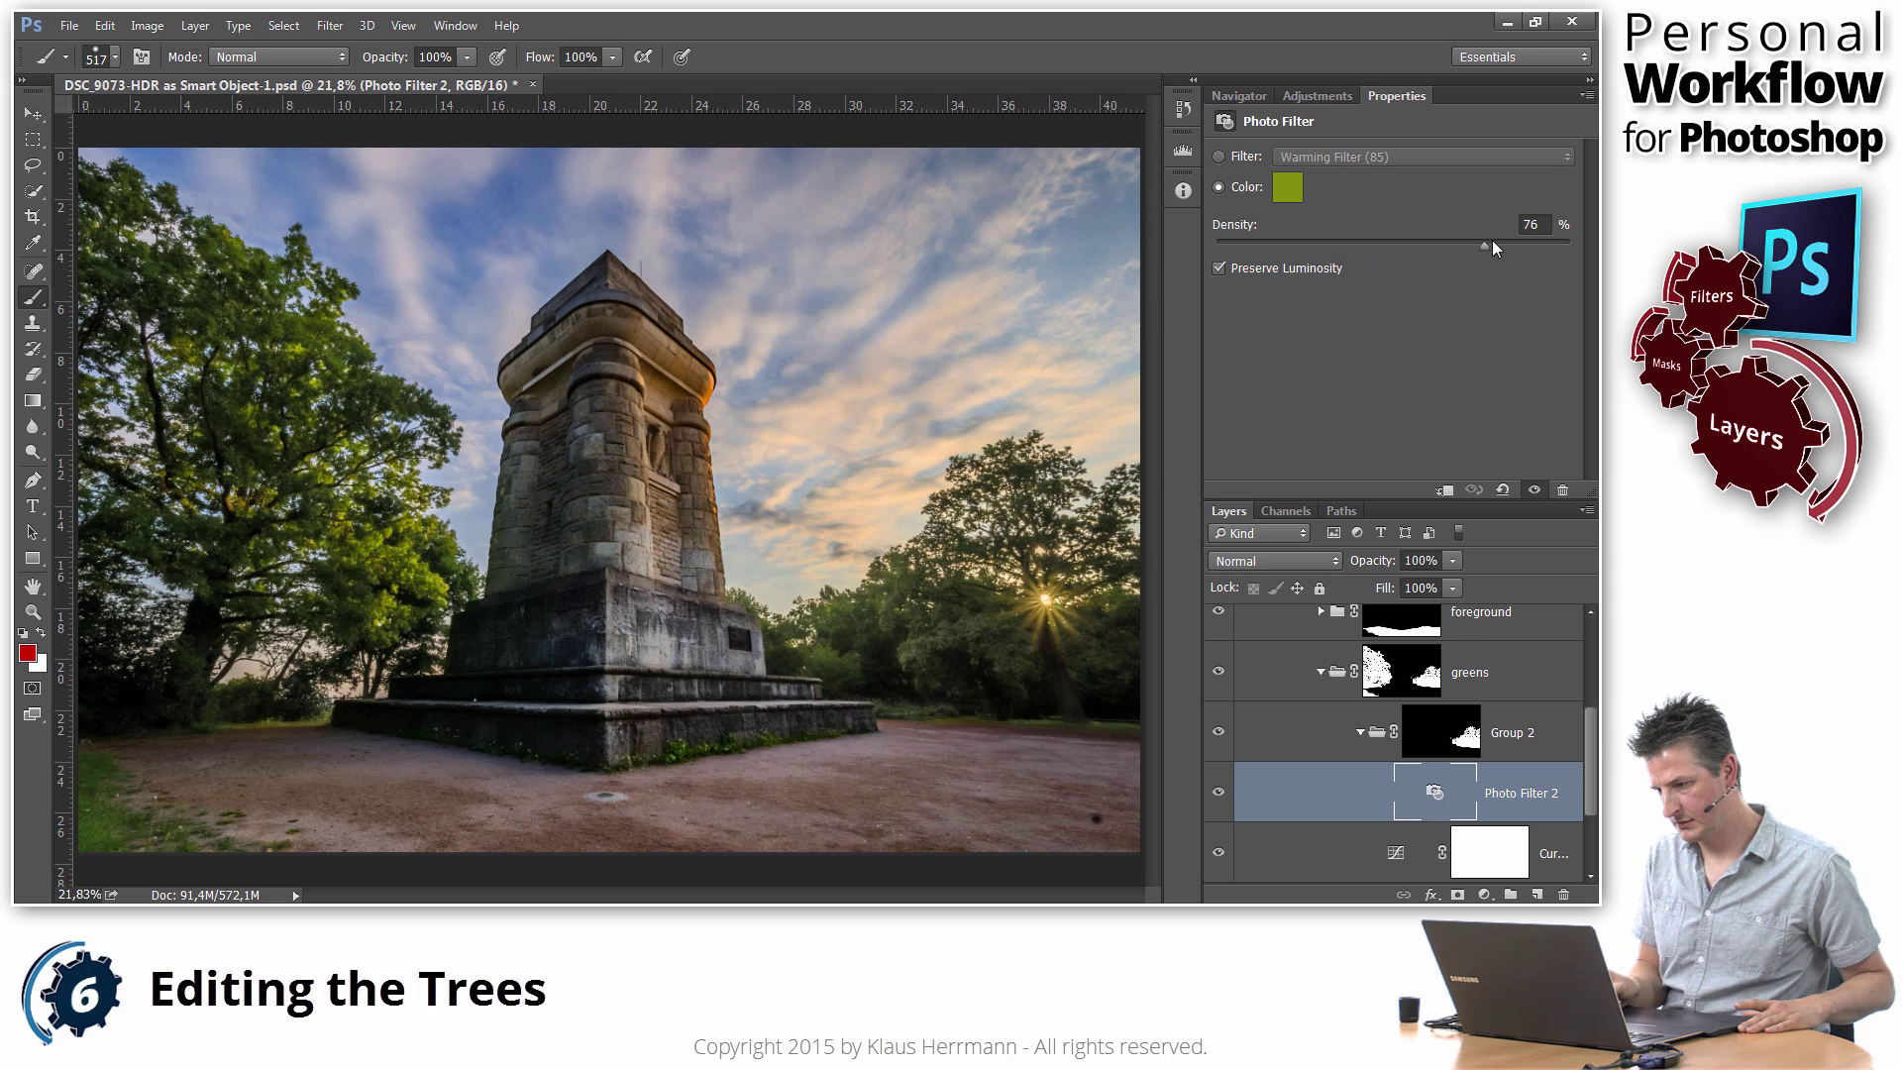
# Step: Set Photo Filter 2 to 74% density with Preserve Luminosity, comparing it on and off
pyautogui.click(1217, 795)
pyautogui.click(1218, 795)
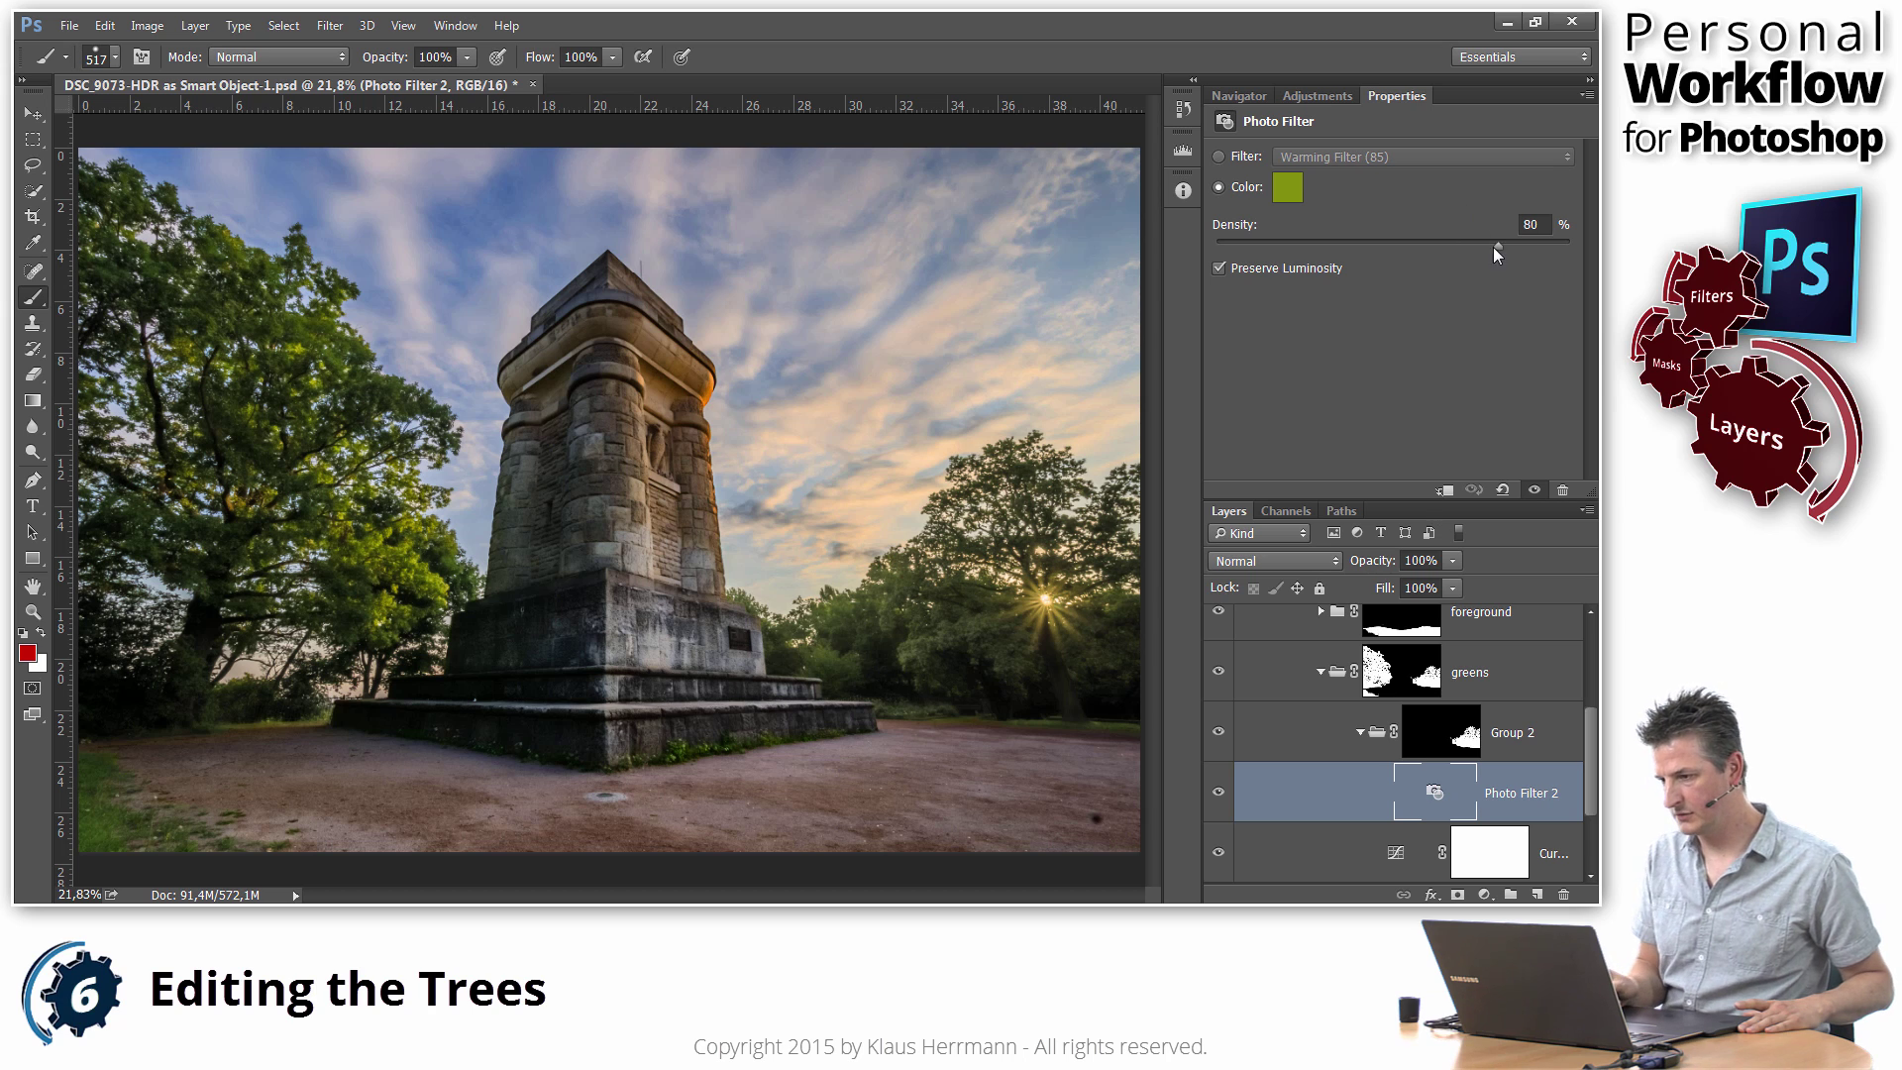
pyautogui.click(1220, 268)
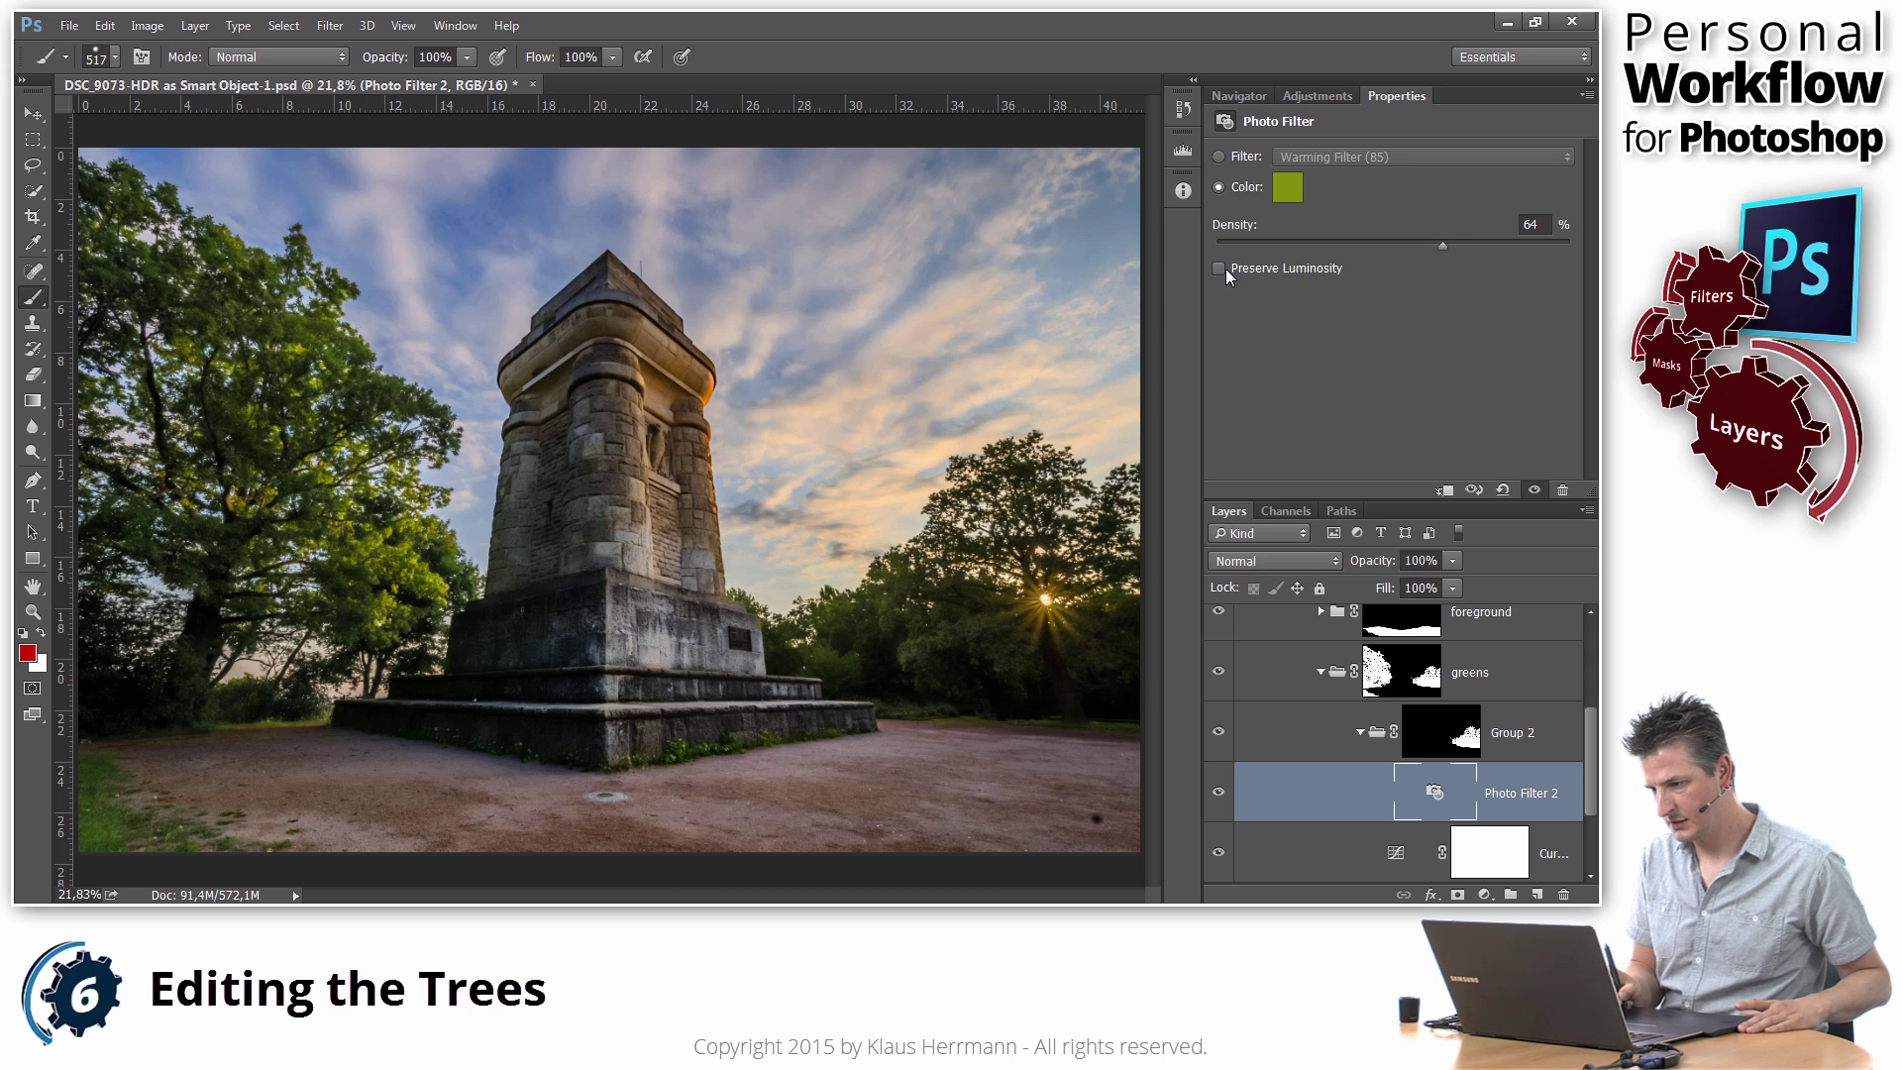
pyautogui.moveTo(1443, 245); pyautogui.dragTo(1447, 245)
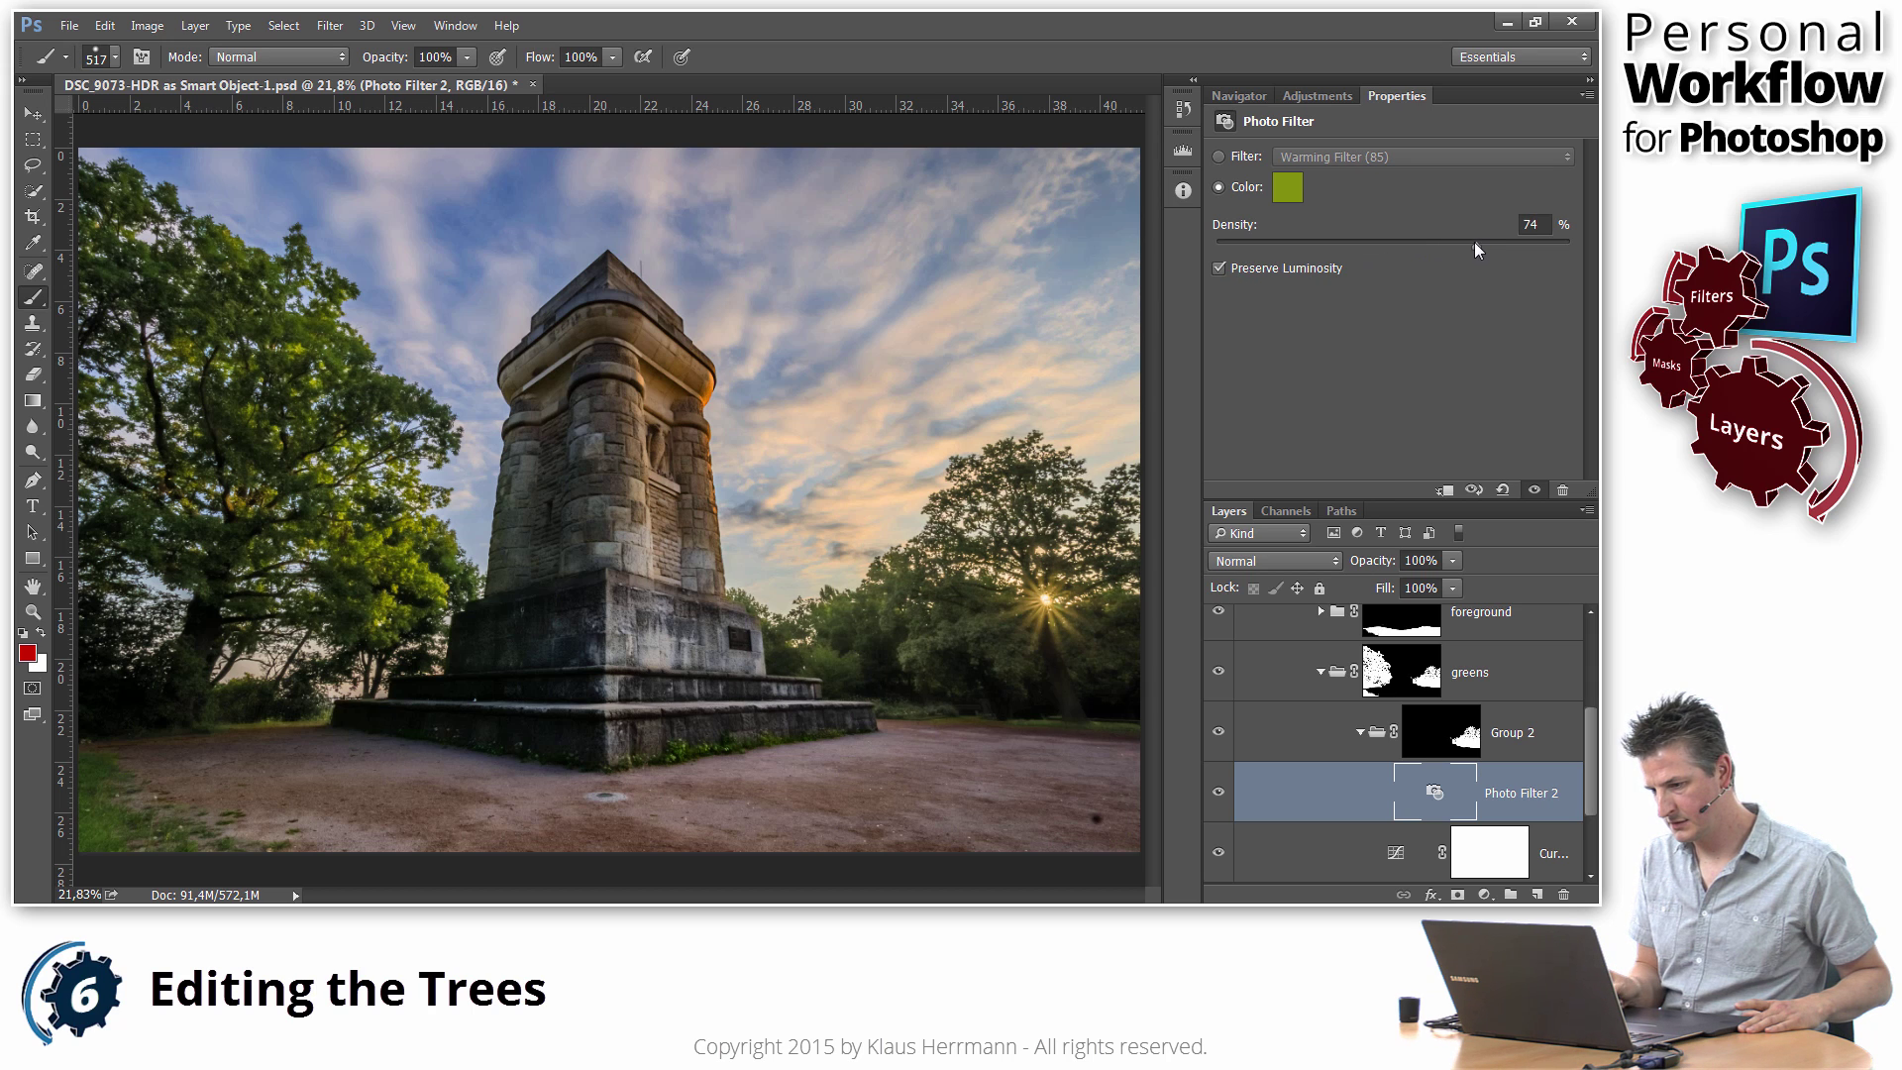
pyautogui.click(1220, 792)
pyautogui.click(1220, 793)
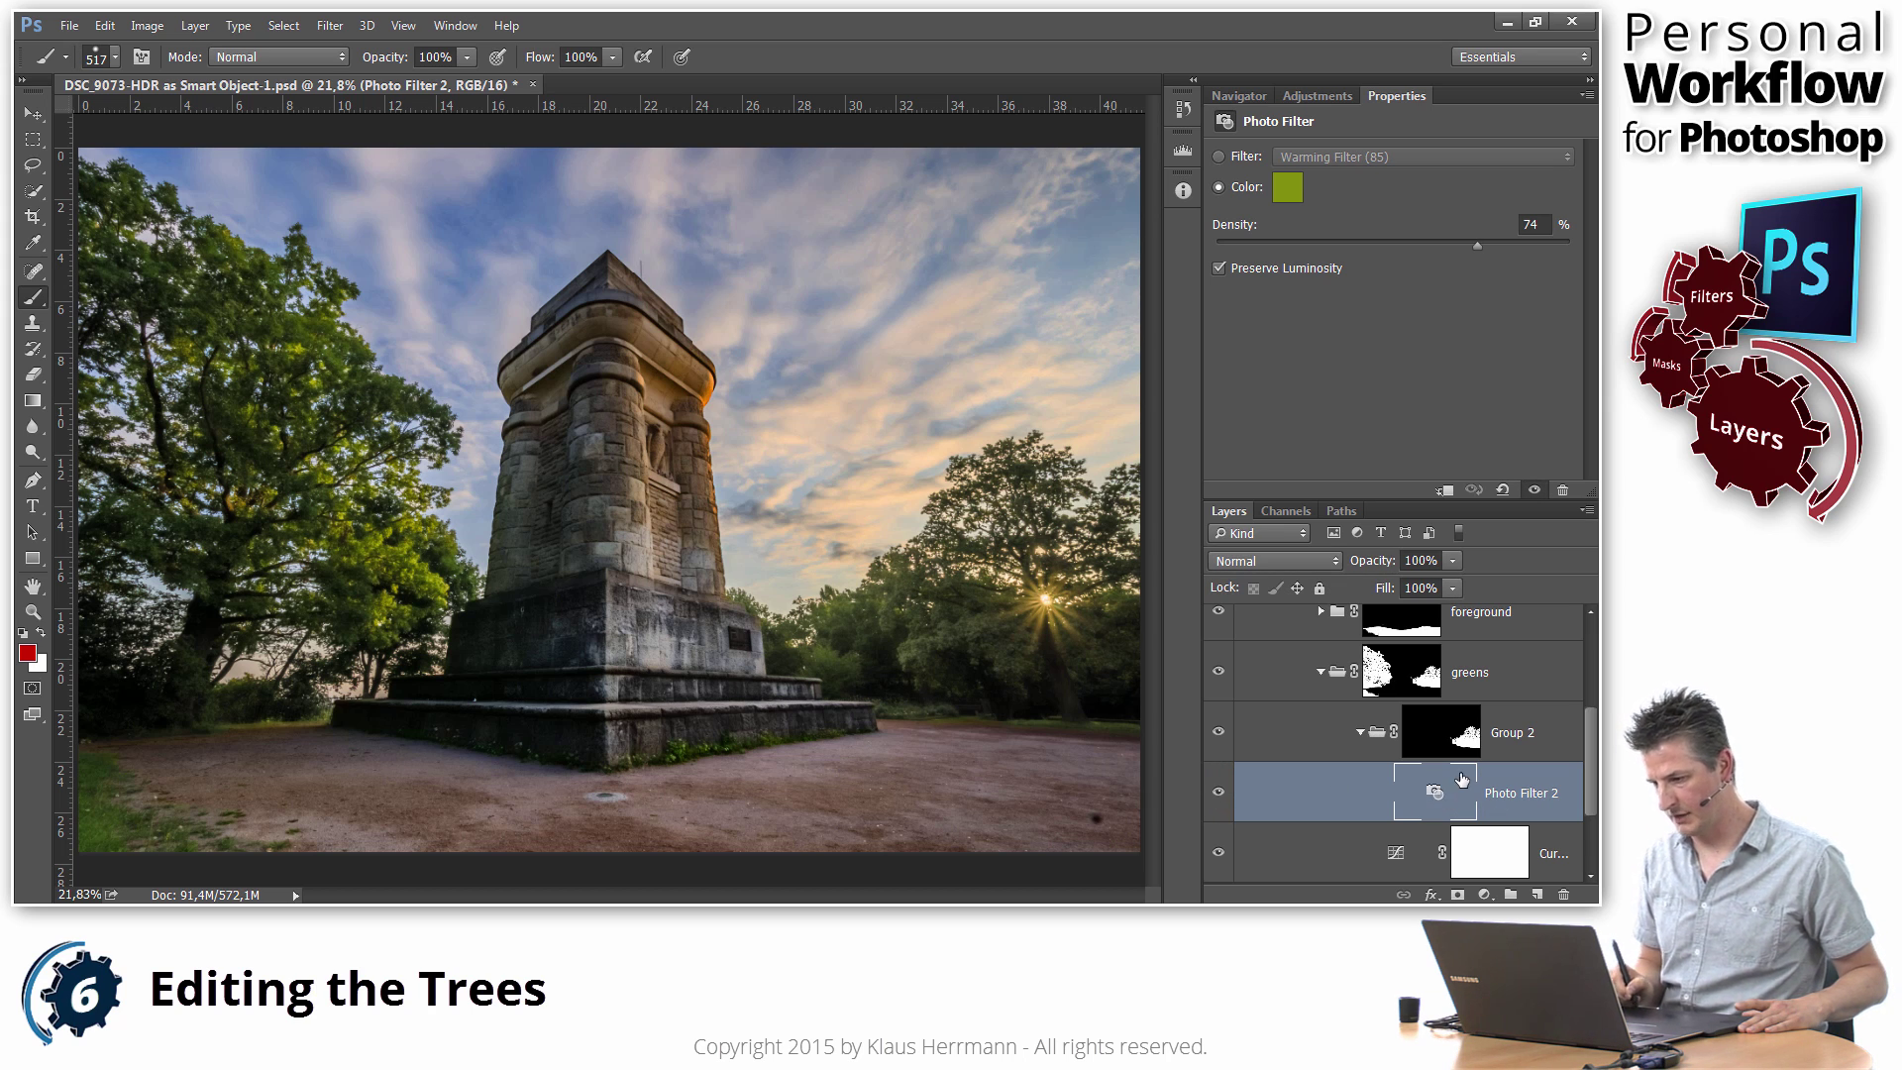
# Step: Add a Hue/Saturation adjustment above the photo filter with saturation +28
pyautogui.click(1294, 95)
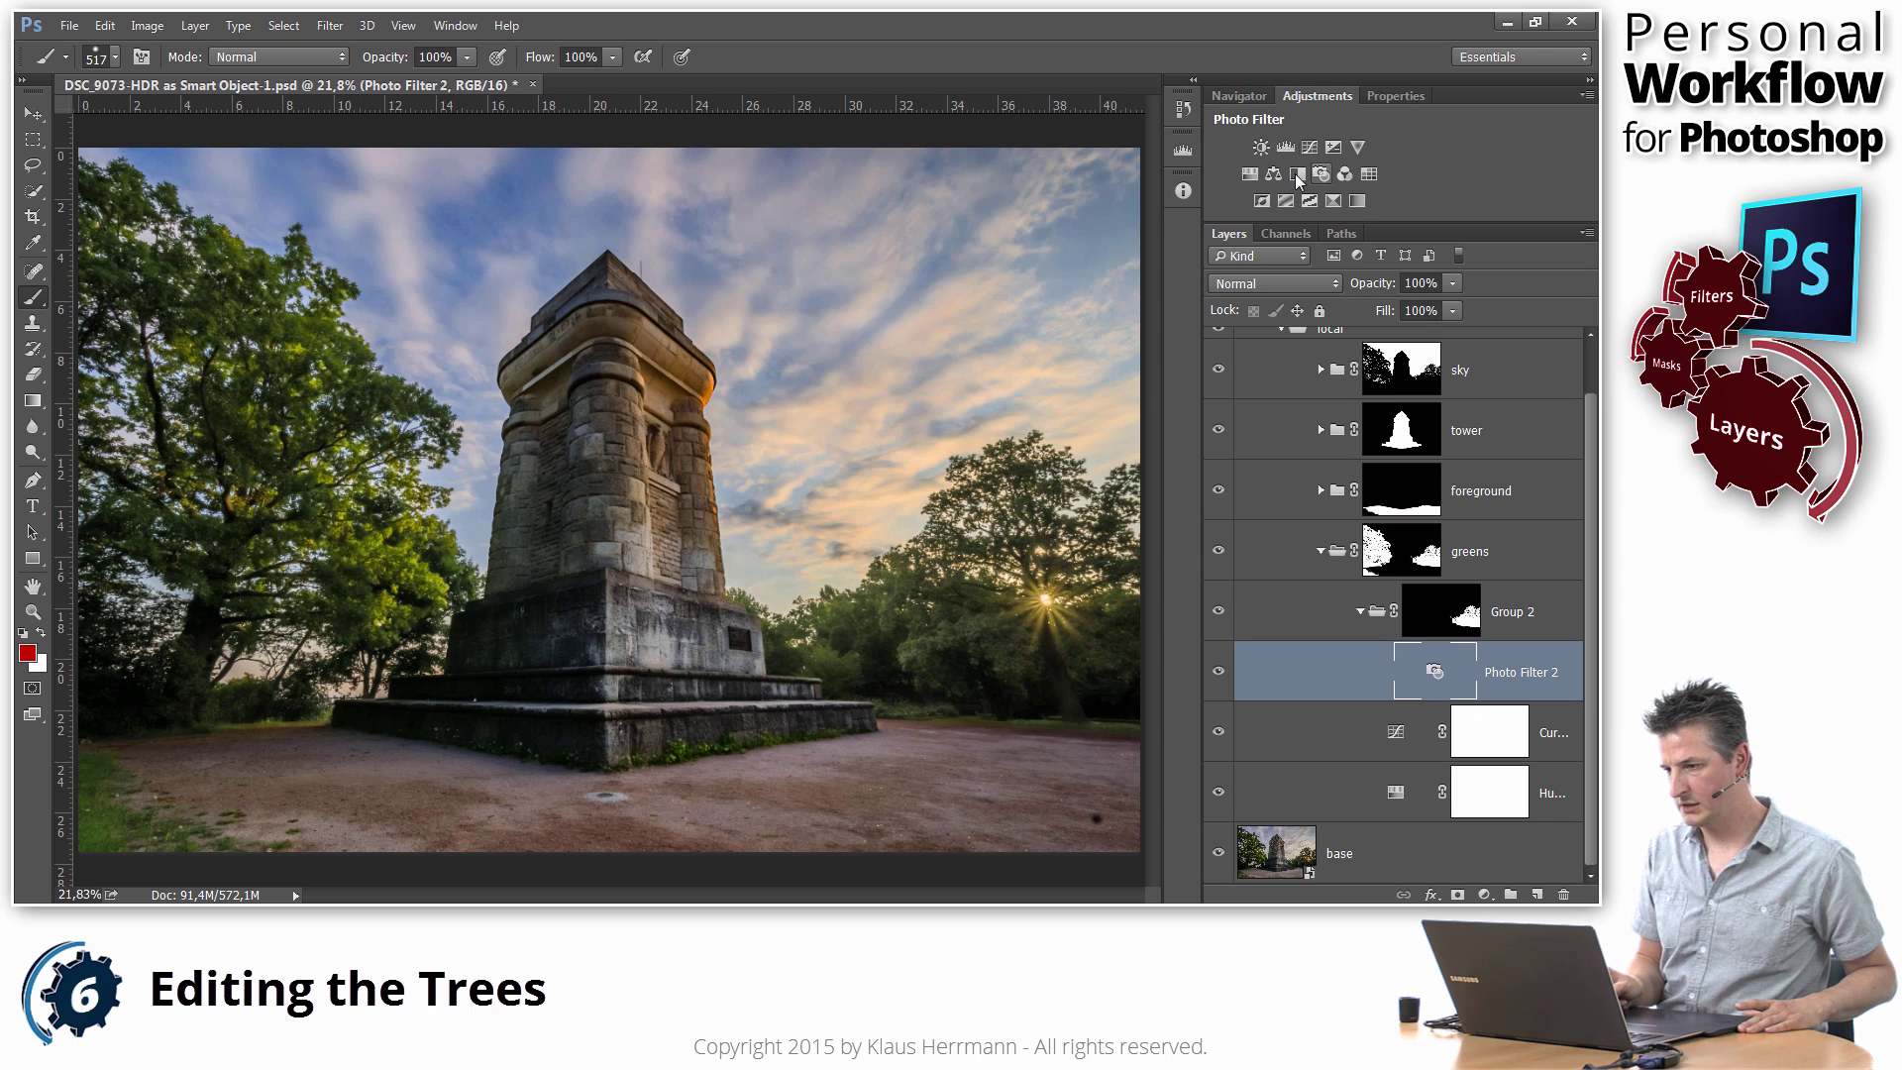
pyautogui.click(1250, 174)
pyautogui.moveTo(1393, 276); pyautogui.dragTo(1445, 273)
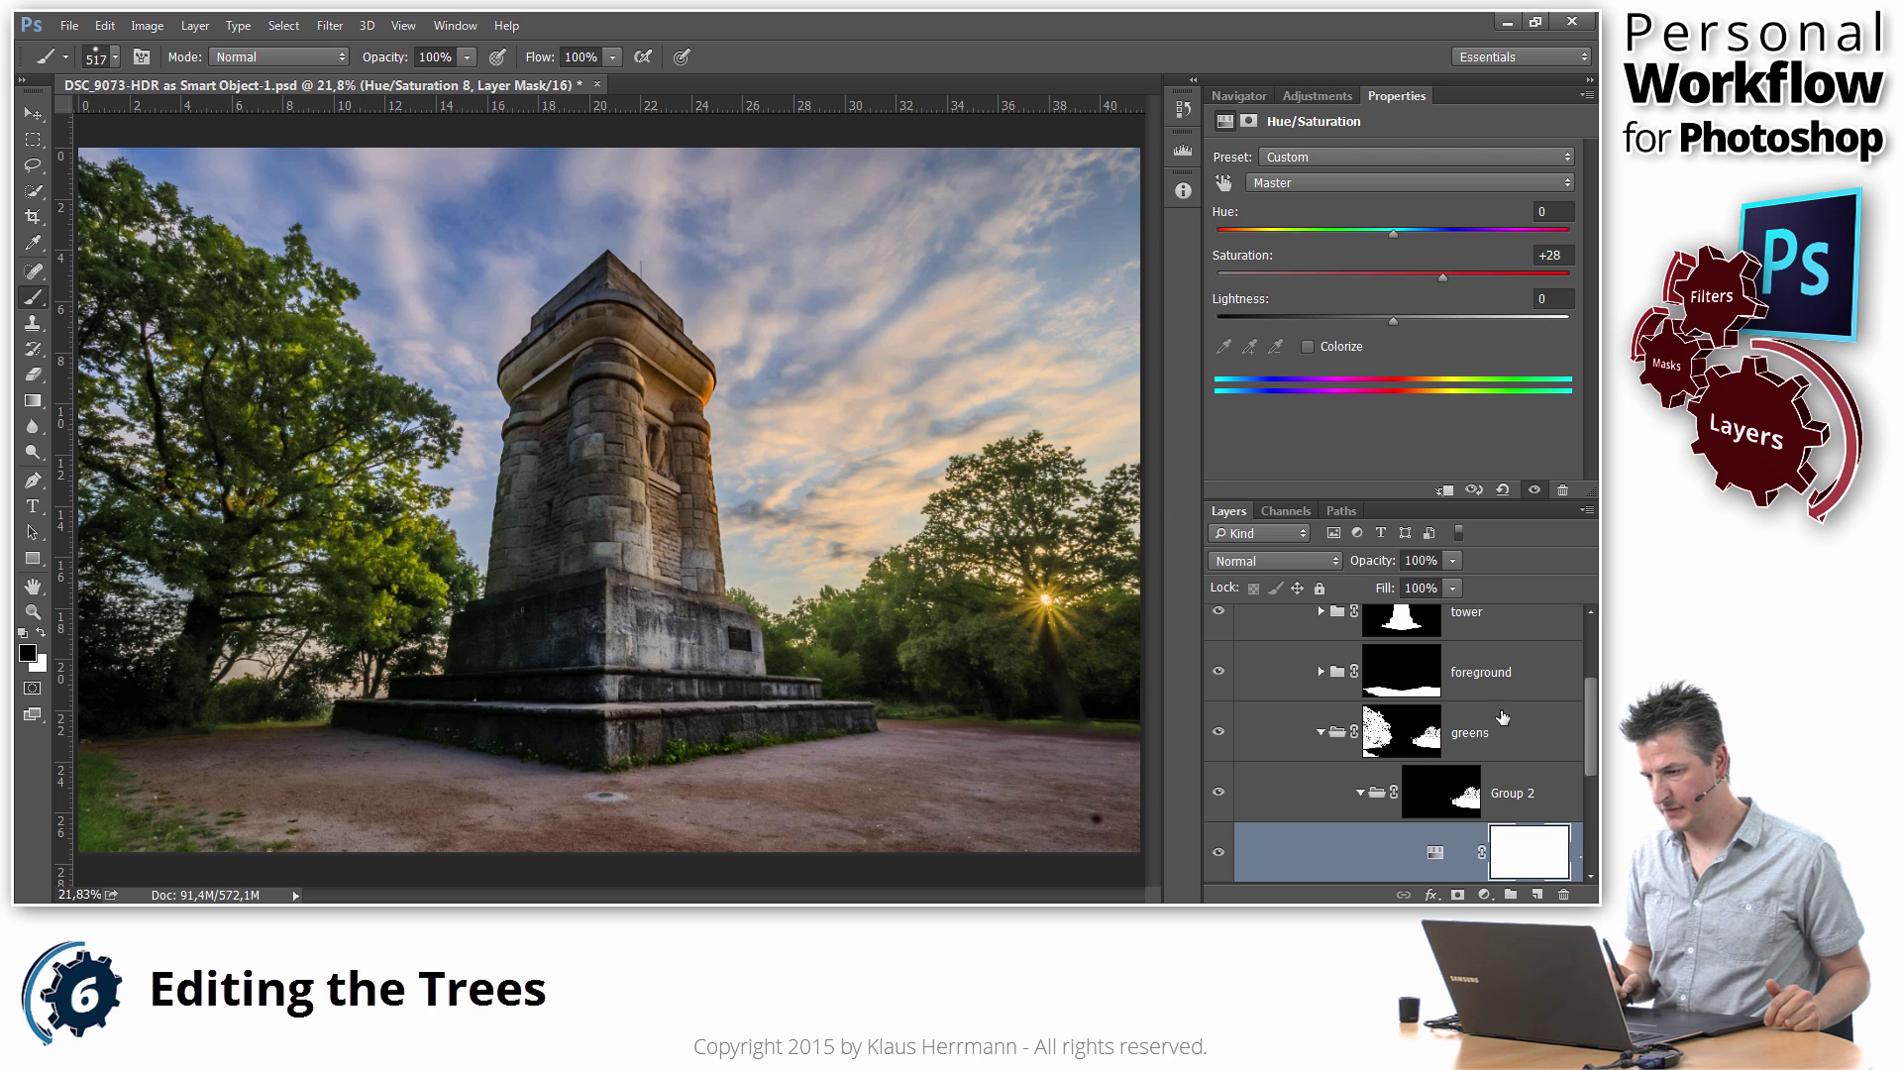
# Step: Nudge the Hue/Saturation lightness slightly up
pyautogui.moveTo(1592, 743); pyautogui.dragTo(1589, 761)
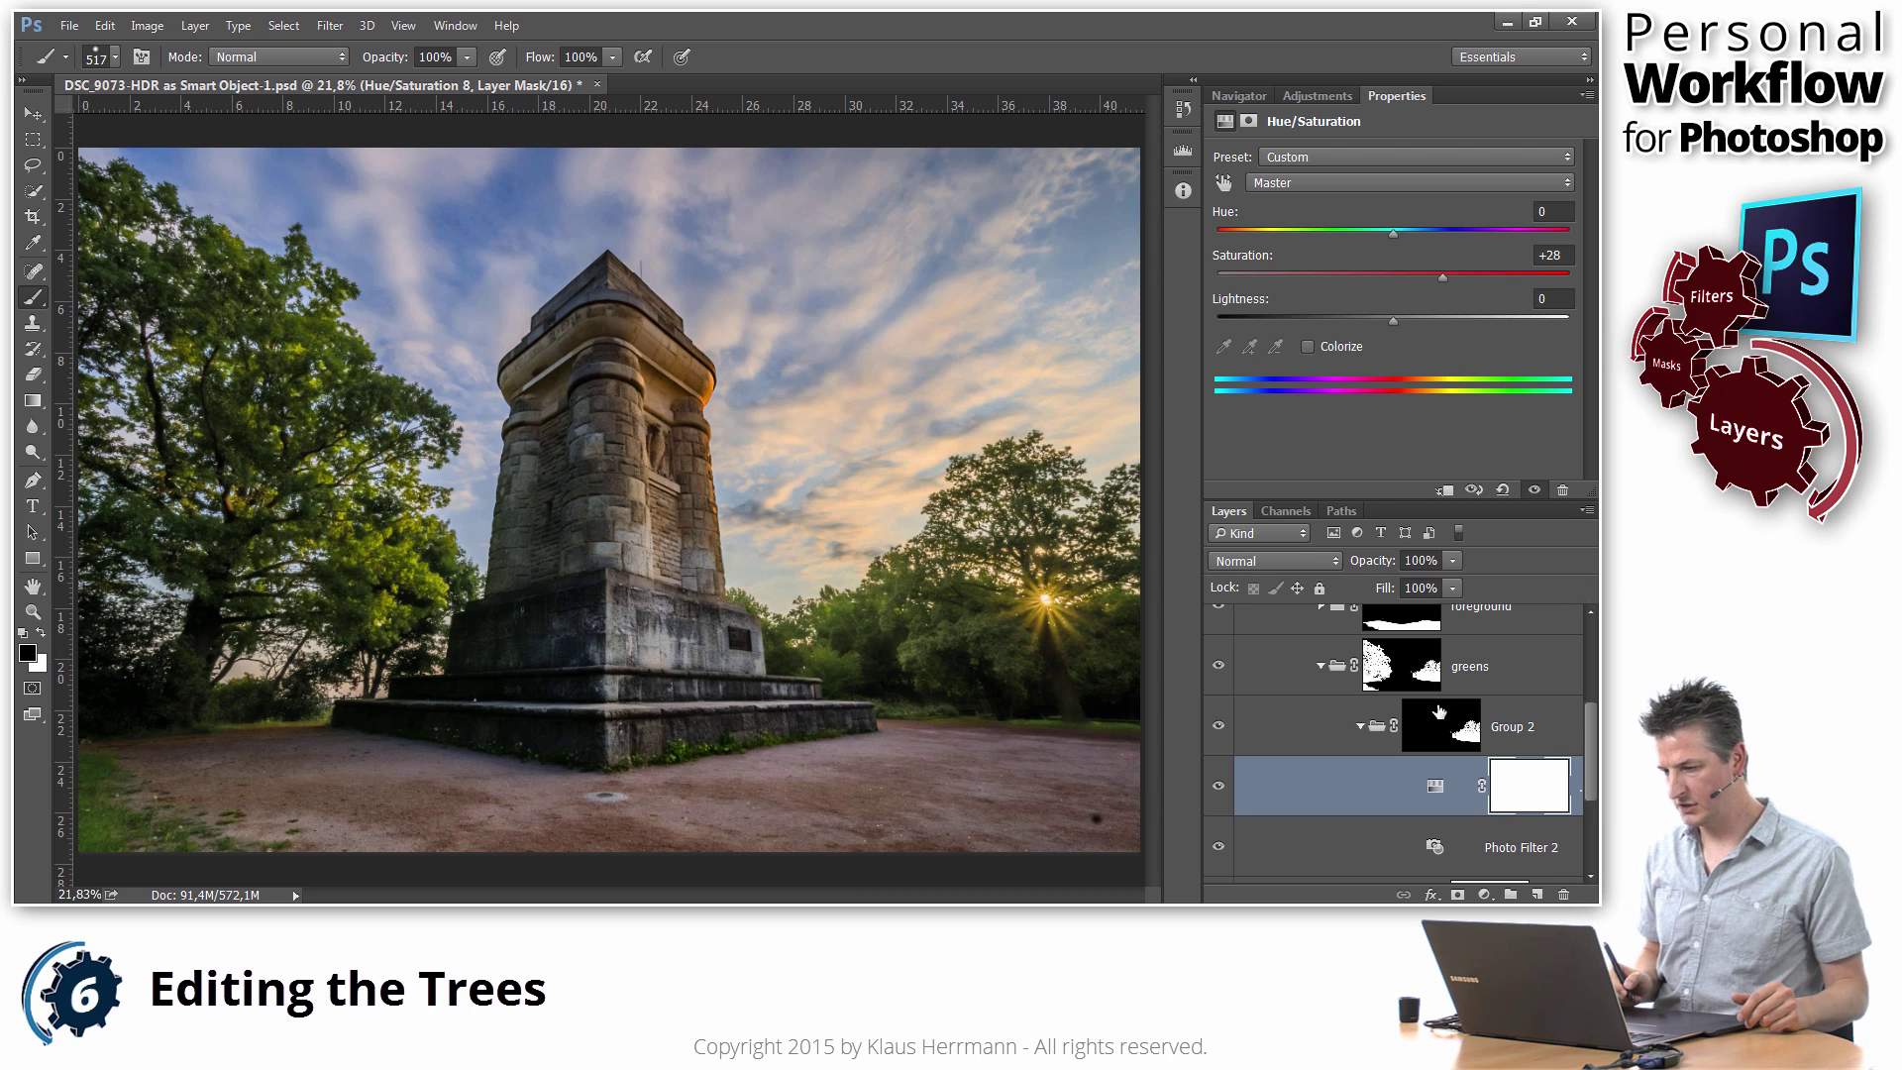
pyautogui.scroll(-2, 1594, 750)
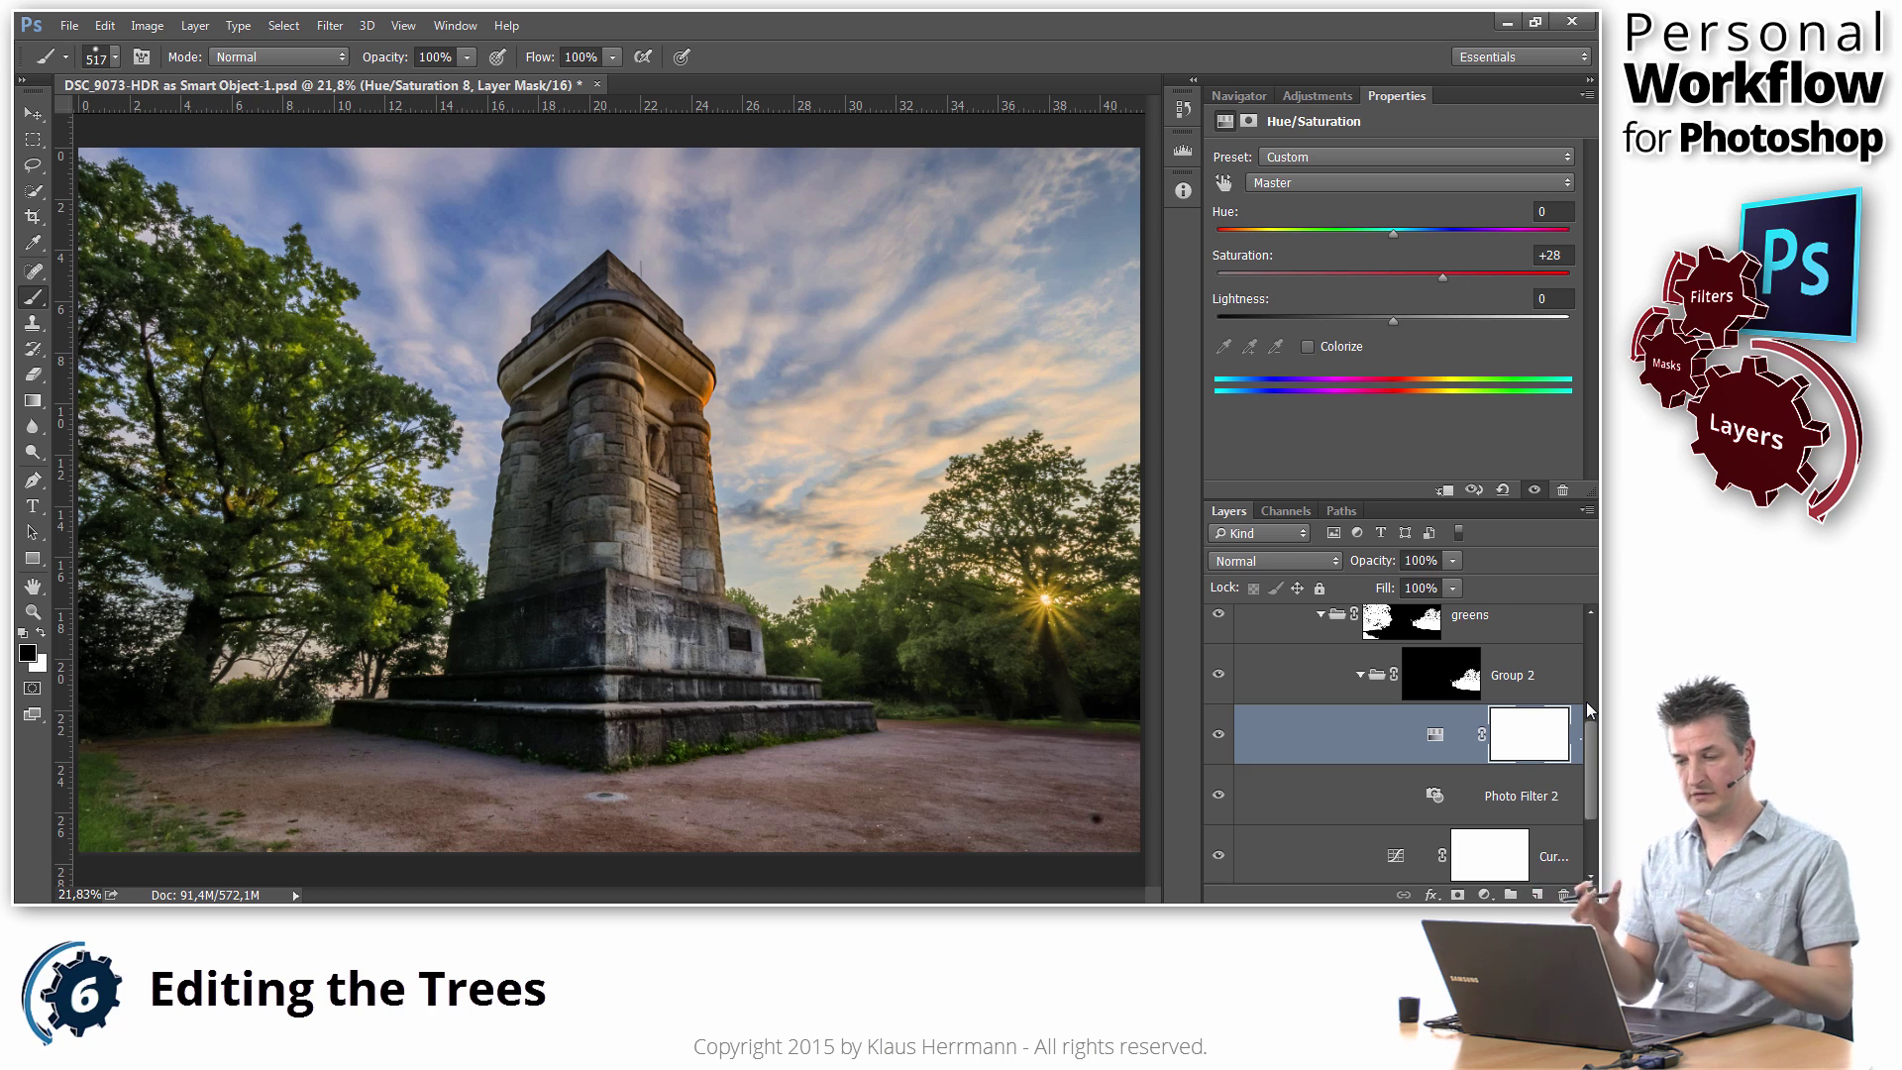
pyautogui.click(1435, 738)
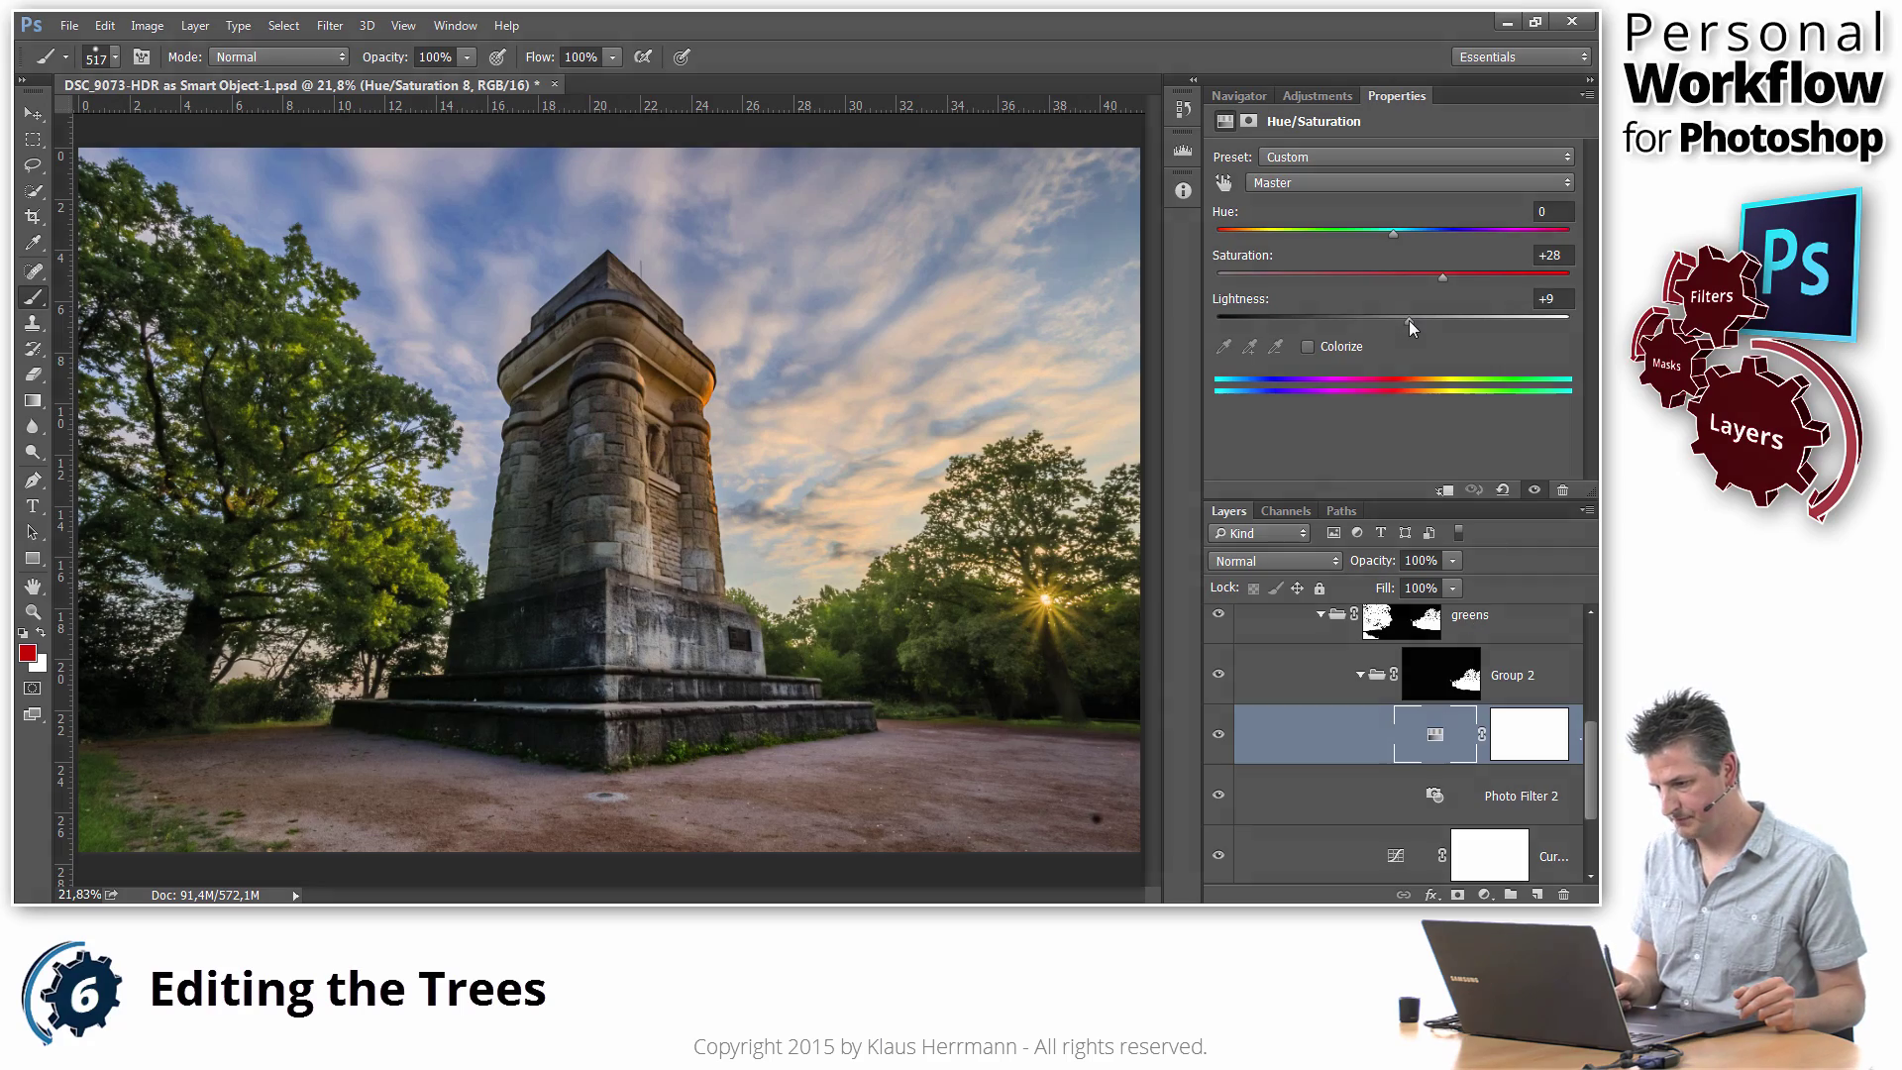
pyautogui.moveTo(1409, 319); pyautogui.dragTo(1399, 319)
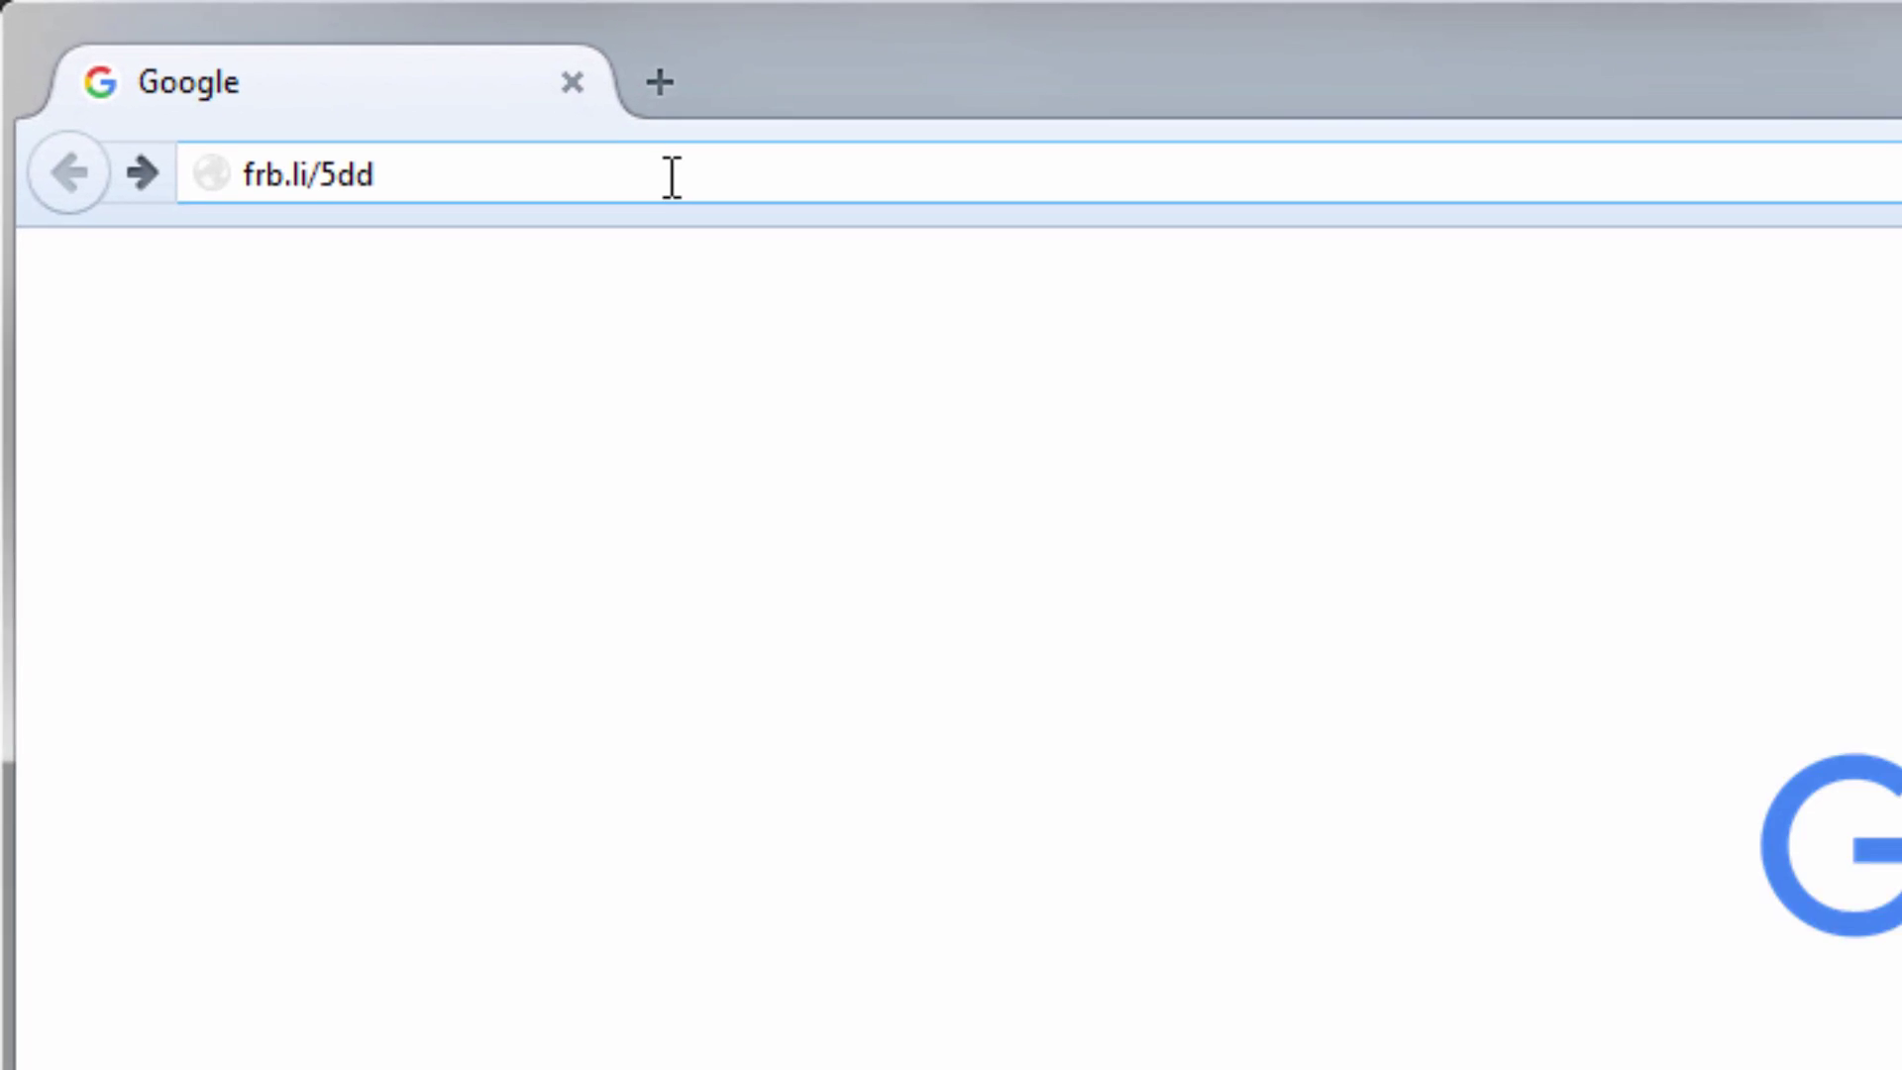
# Step: Load frb.li/5dd and autoscroll down to the 5DayDeal giveaway prizes
pyautogui.press('Return')
pyautogui.middleClick(1820, 328)
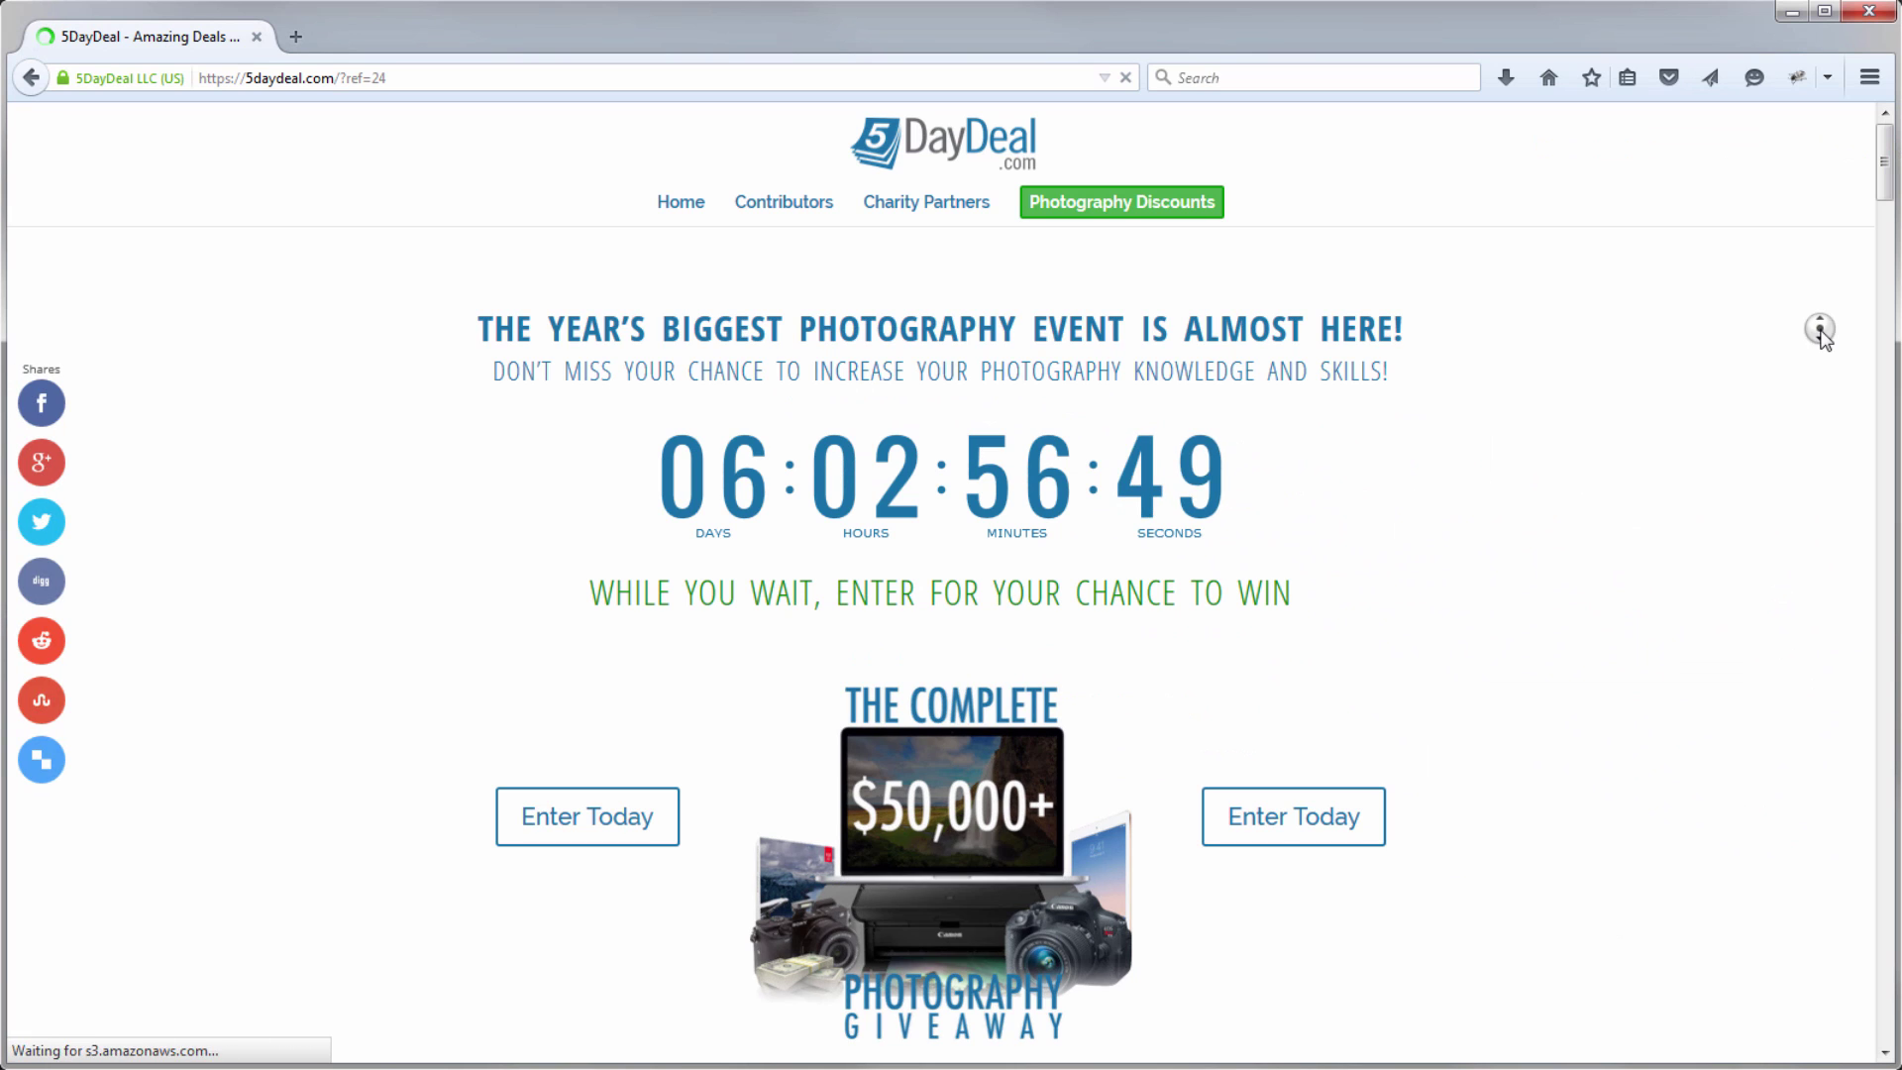